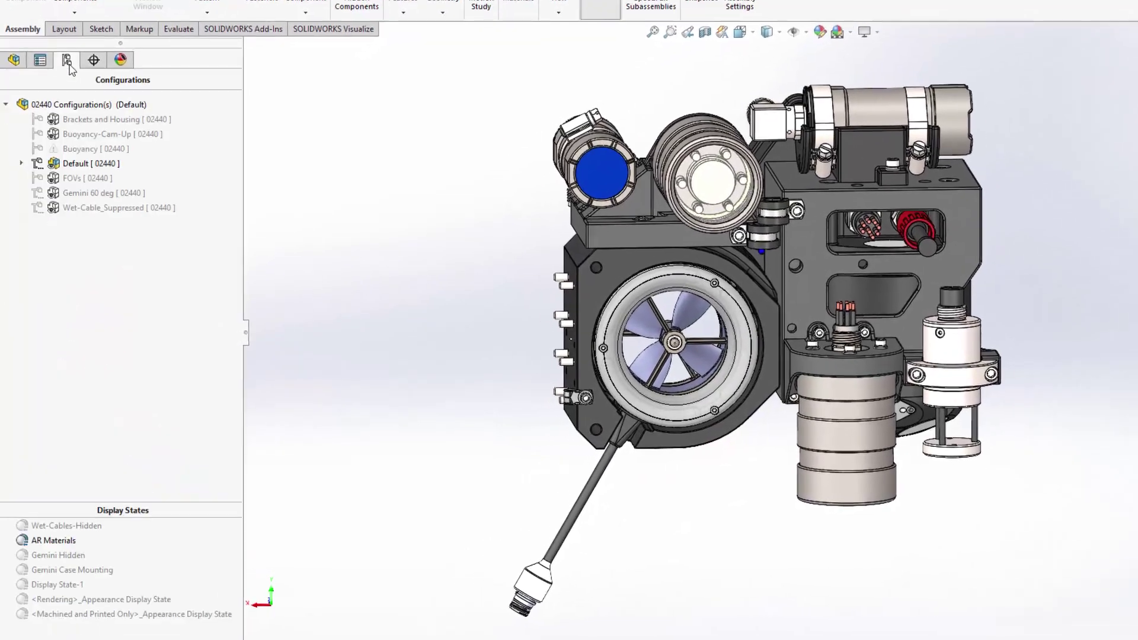
- Activate Wet-Cable_Suppressed, then Brackets and Housing, and Export Simple the 02440 assembly
click(100, 200)
double_click(101, 202)
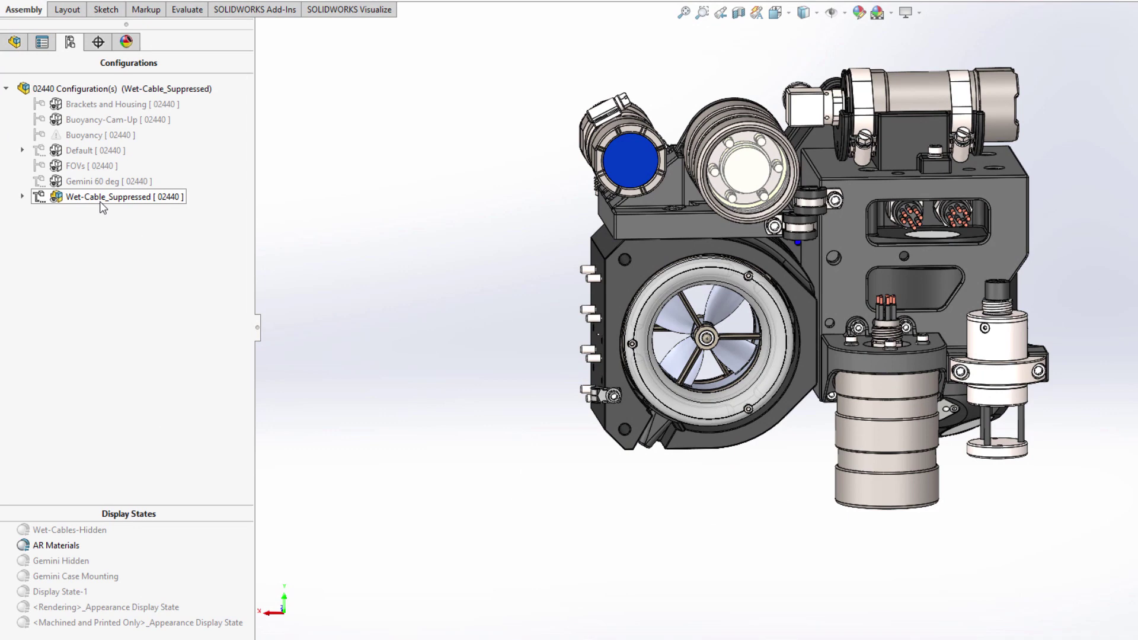
double_click(88, 108)
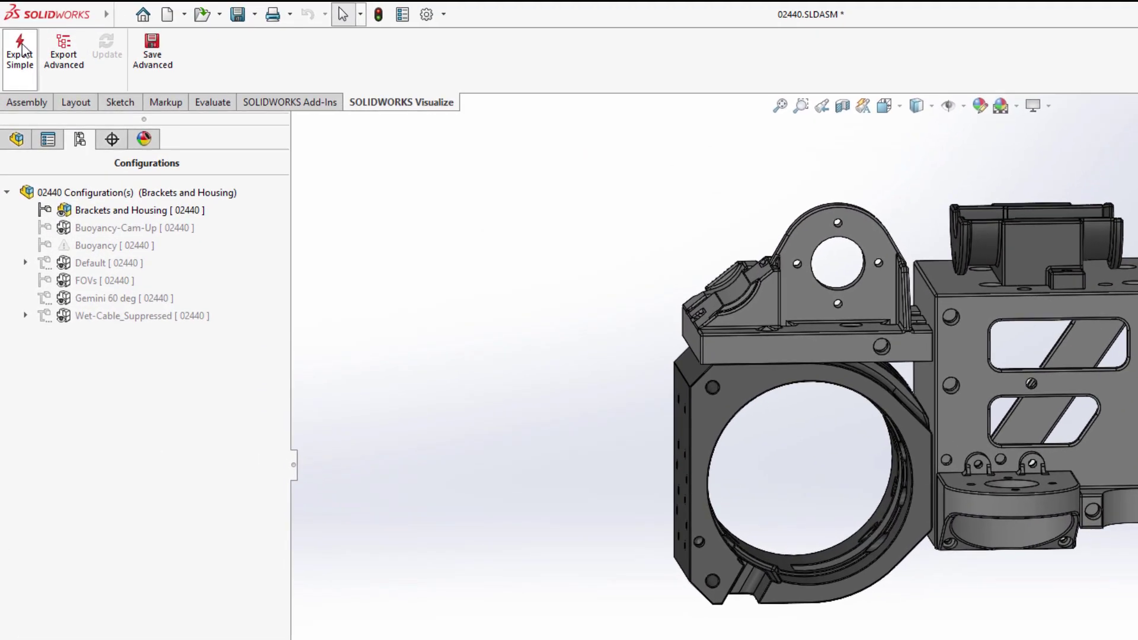
click(23, 49)
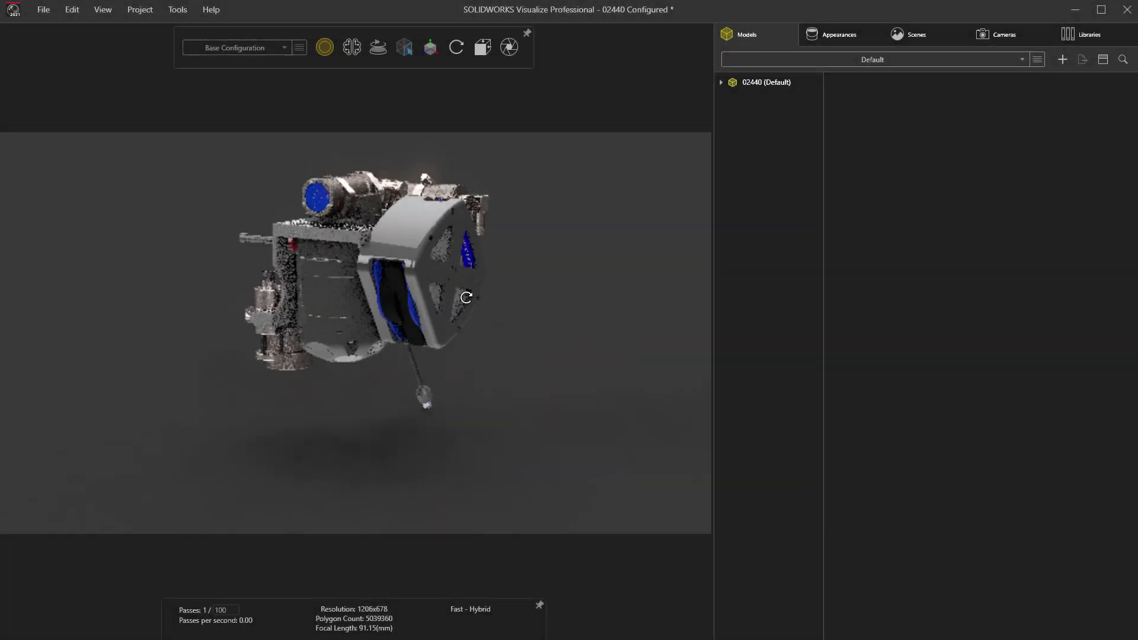
- Orbit the robot and choose Wet-Cable_Suppressed from the model configuration list
mouse_move(466, 297)
mouse_down()
mouse_move(904, 292)
mouse_move(714, 298)
mouse_up()
click(844, 58)
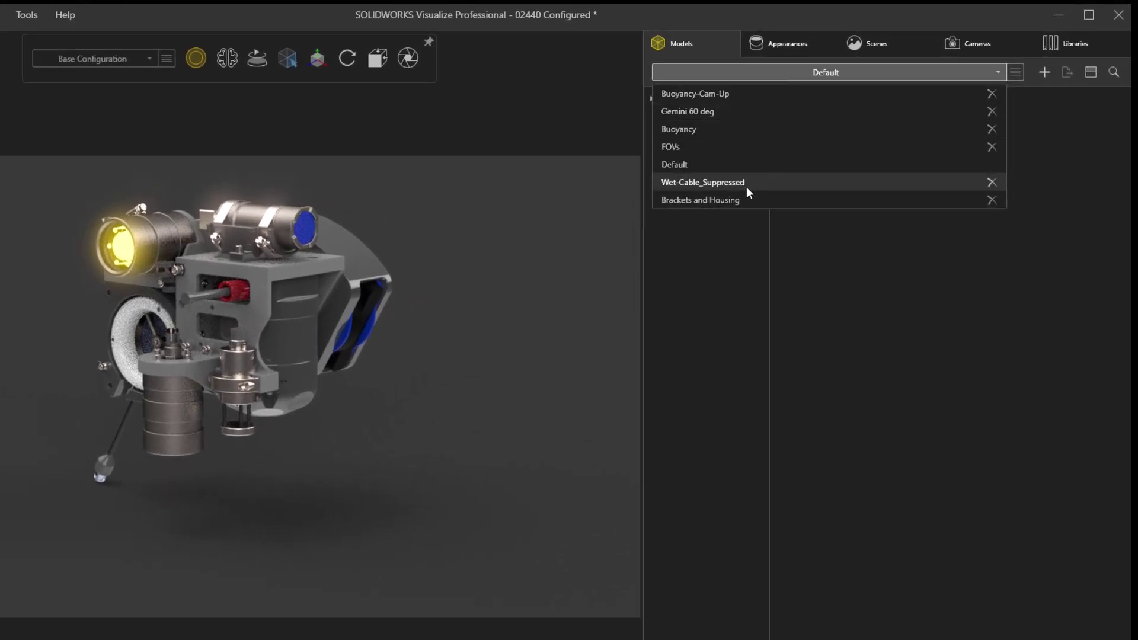
click(746, 184)
middle_drag(525, 348, 486, 372)
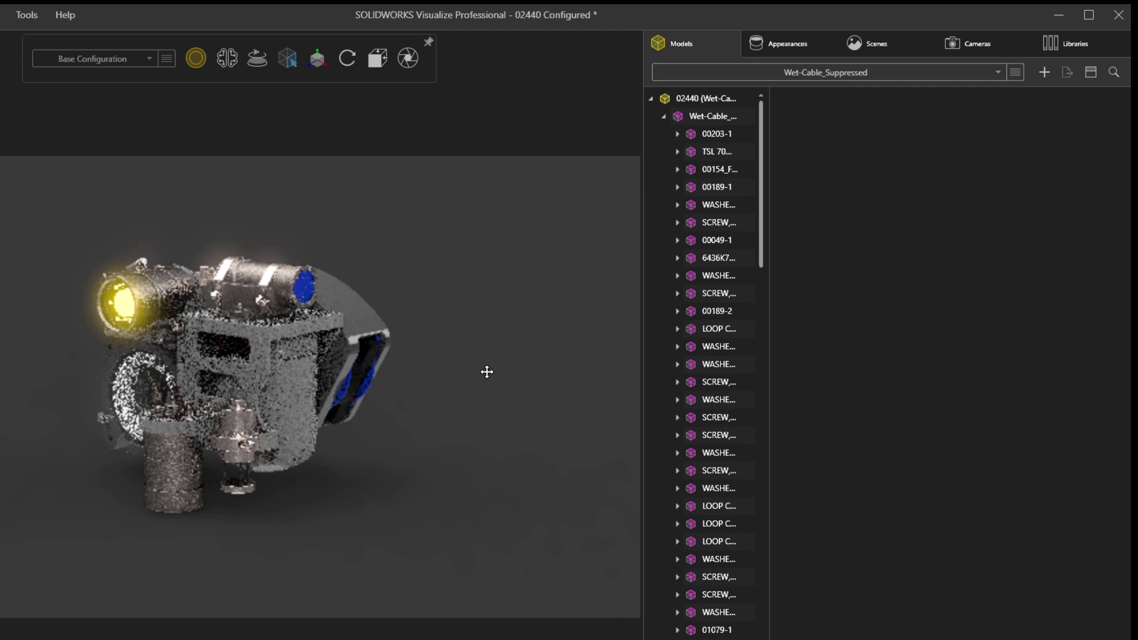
scroll(486, 372, up, 3)
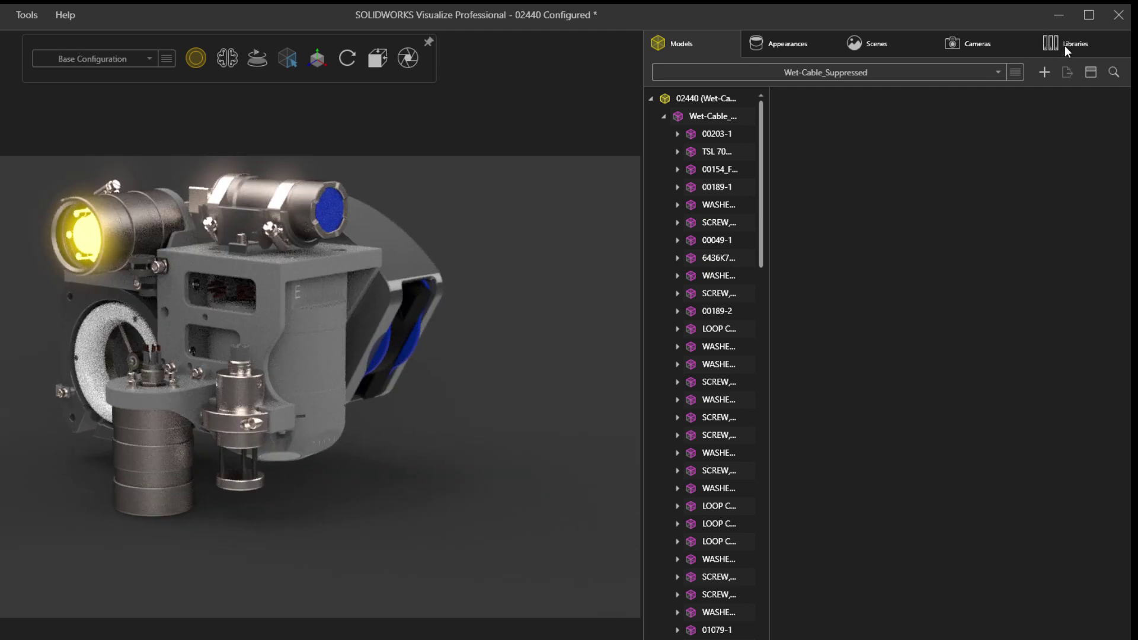
- Apply SR - Black Powder Coat from the library to the housing and copy its appearance
click(1067, 49)
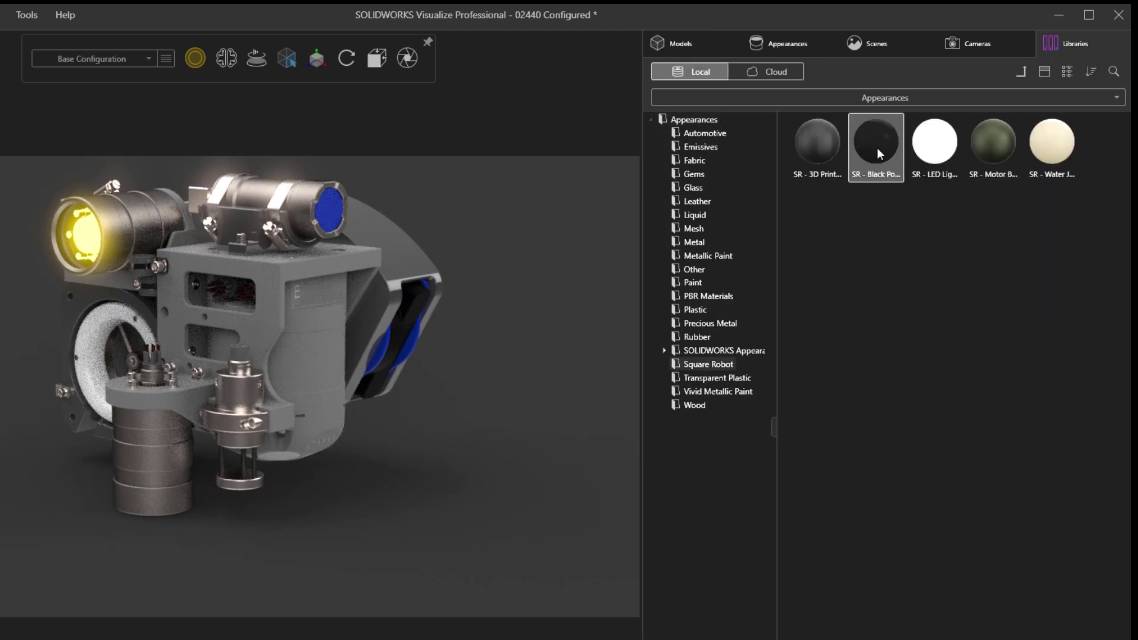
drag(876, 142, 312, 329)
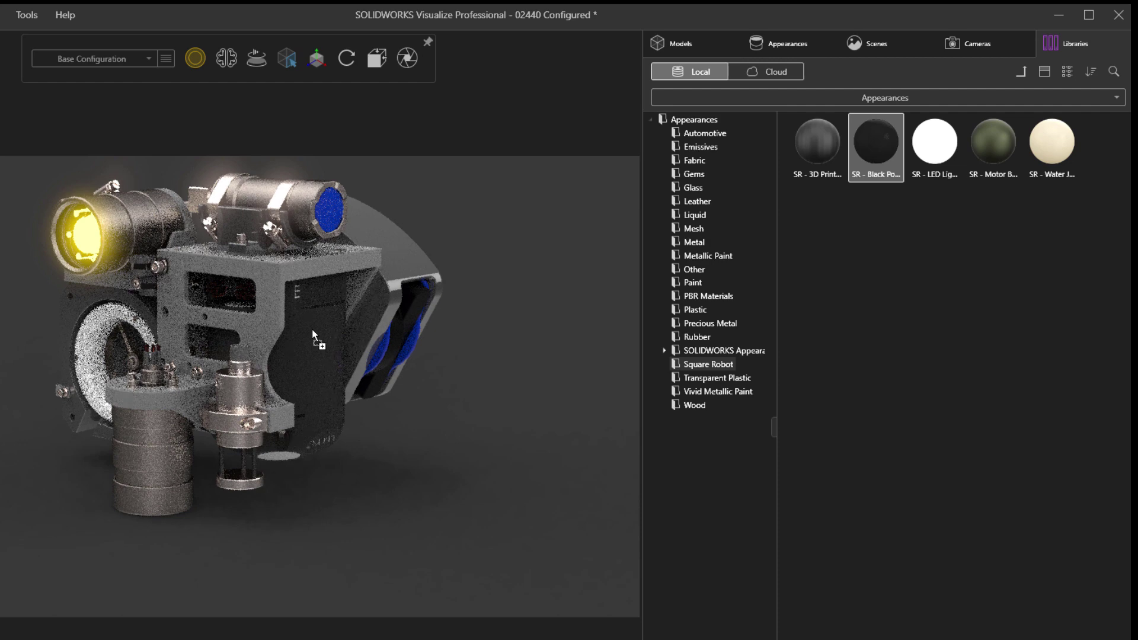
click(311, 330)
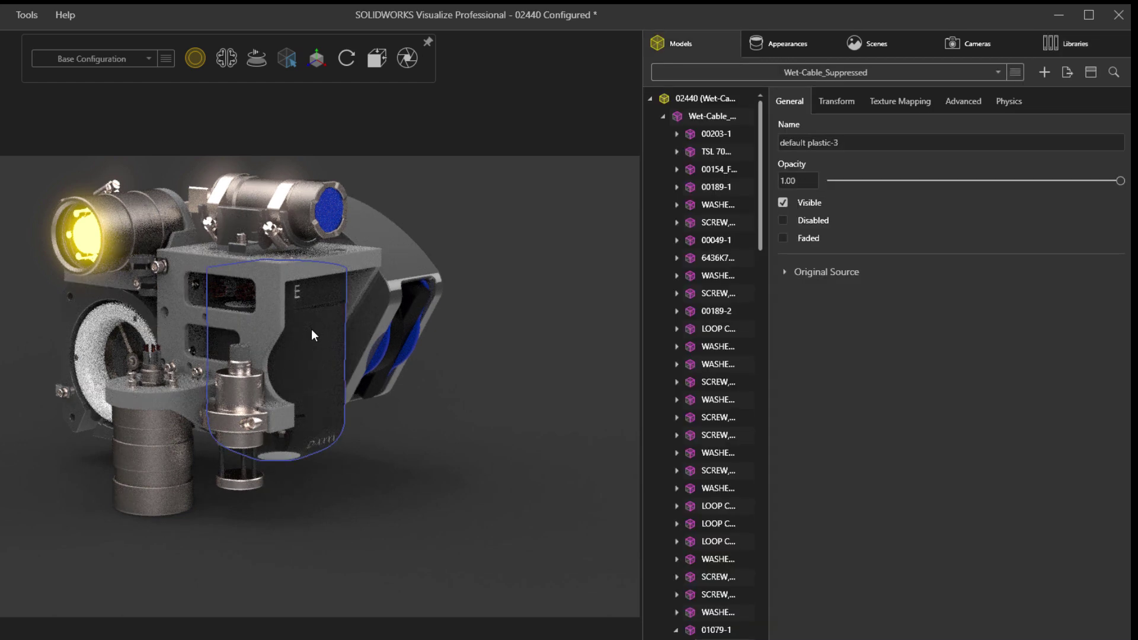
right_click(312, 329)
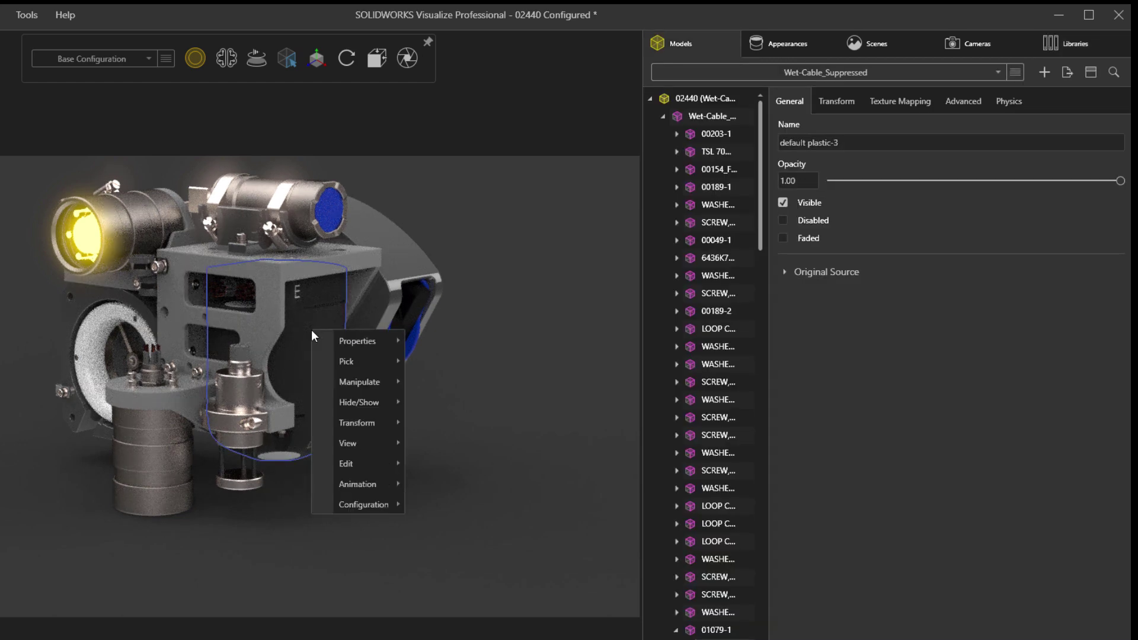
mouse_move(346, 464)
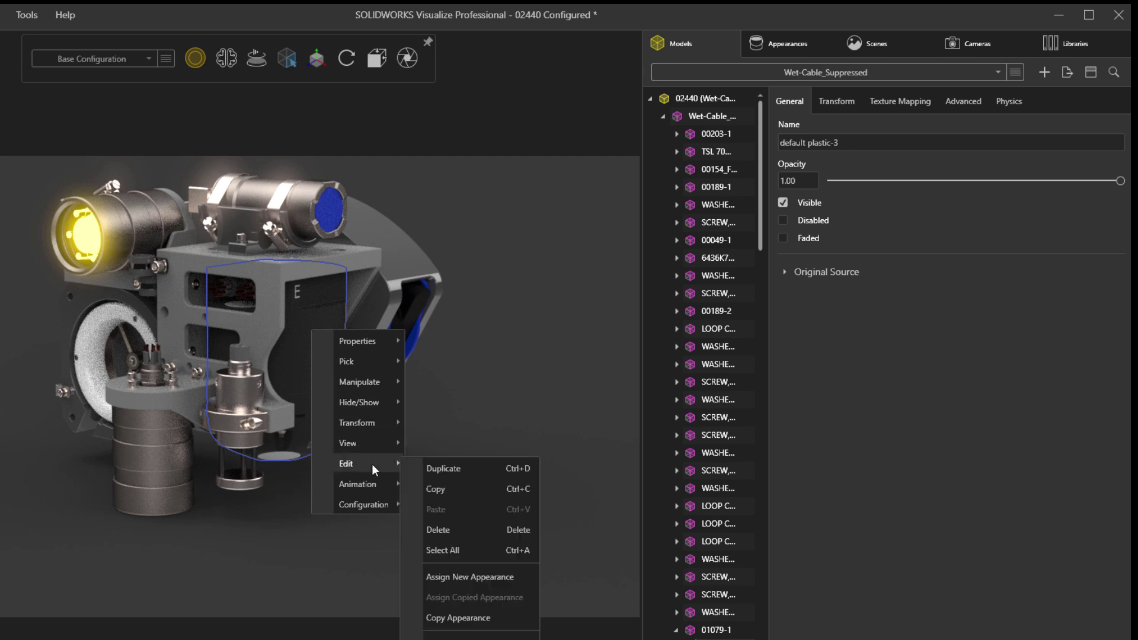
click(519, 619)
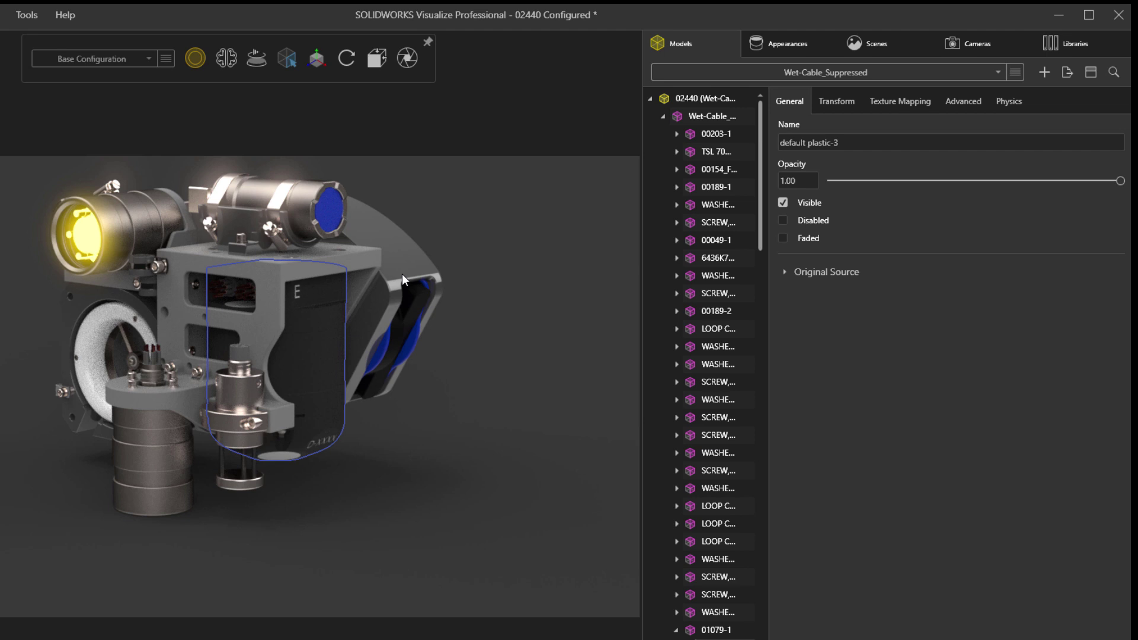
- Assign SR - Black Powder Coat to the default plastic appearance on the remaining parts
click(390, 263)
double_click(390, 263)
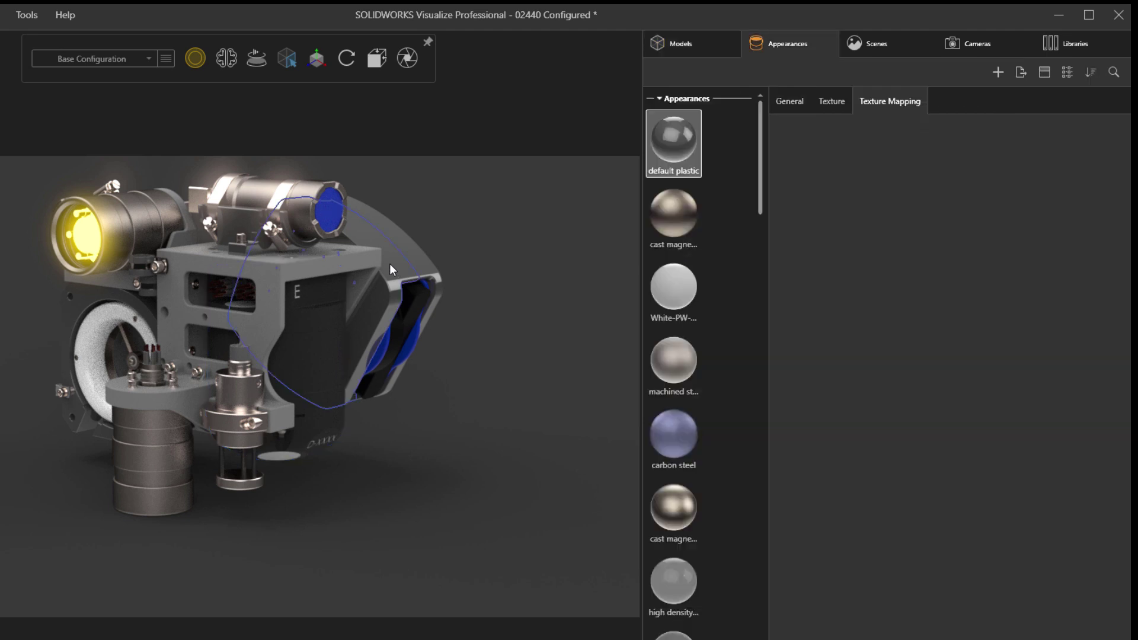
right_click(687, 141)
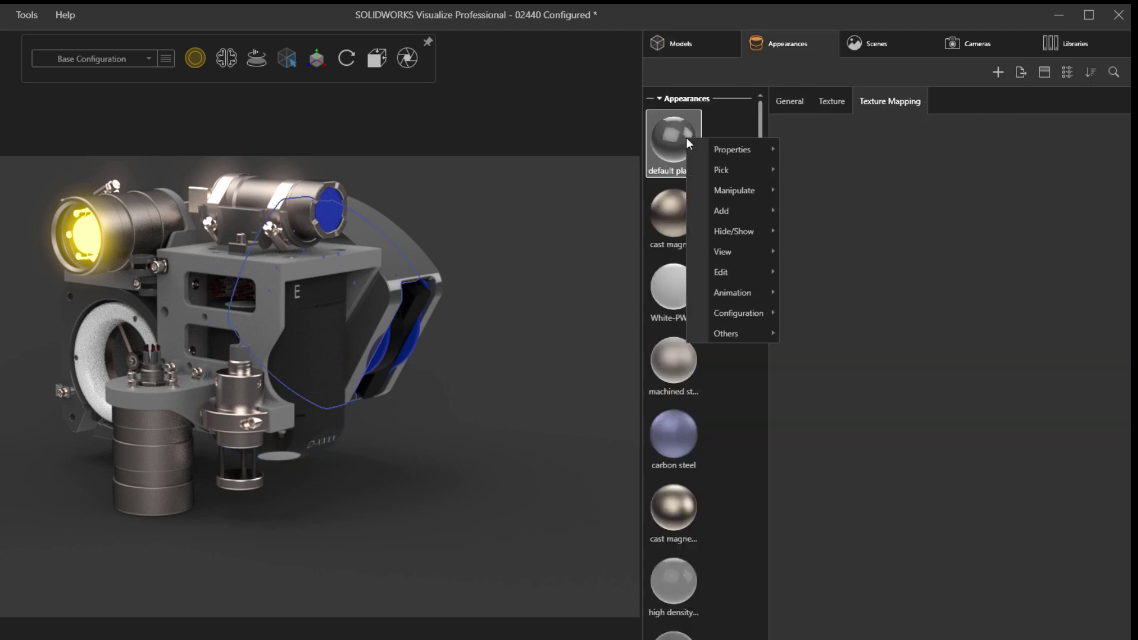
mouse_move(722, 272)
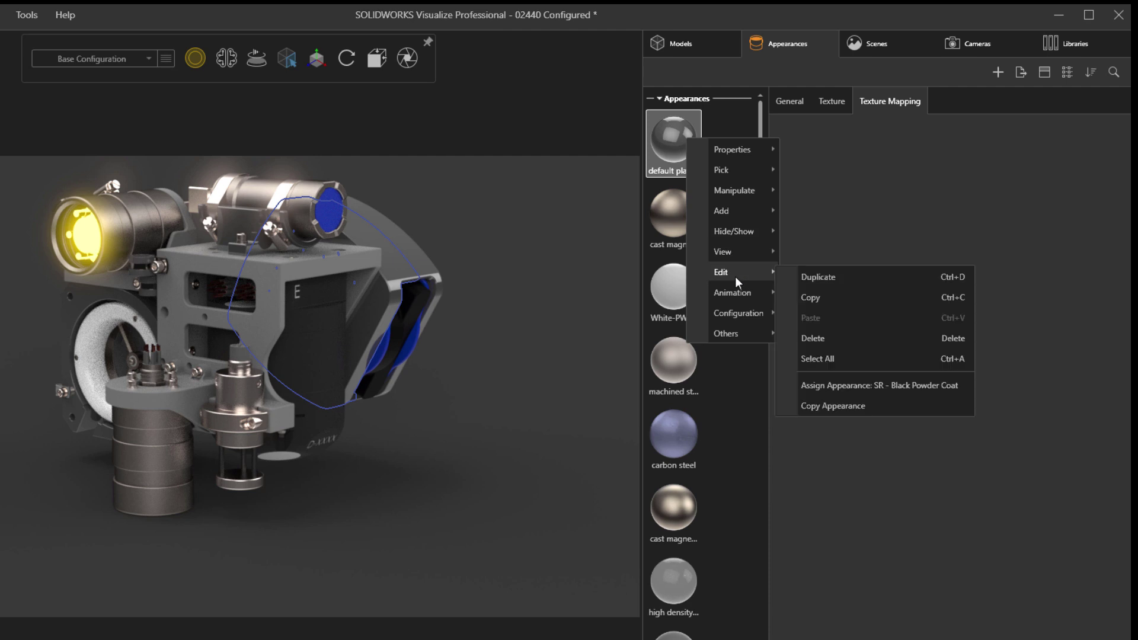
click(901, 390)
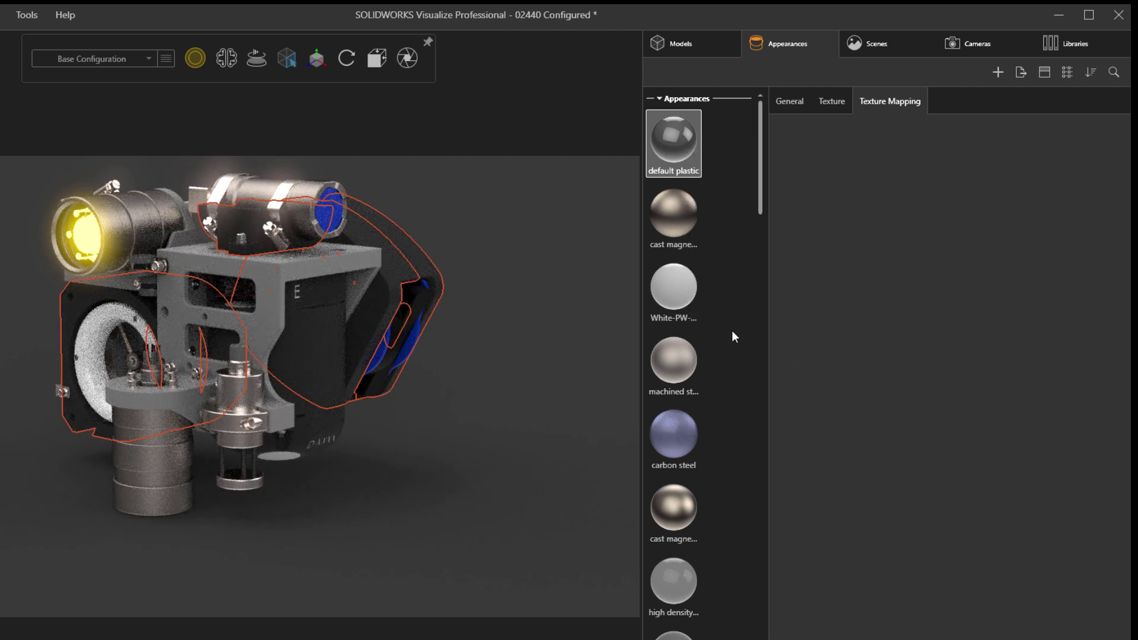
click(569, 272)
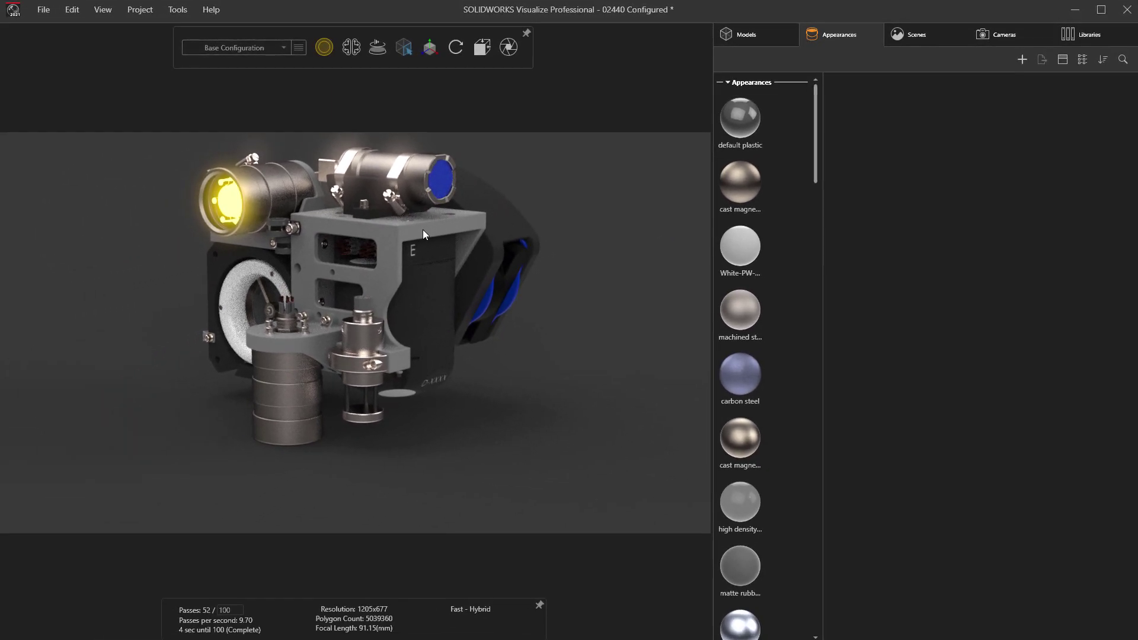
- Show only the bracket and zoom in on it
click(423, 230)
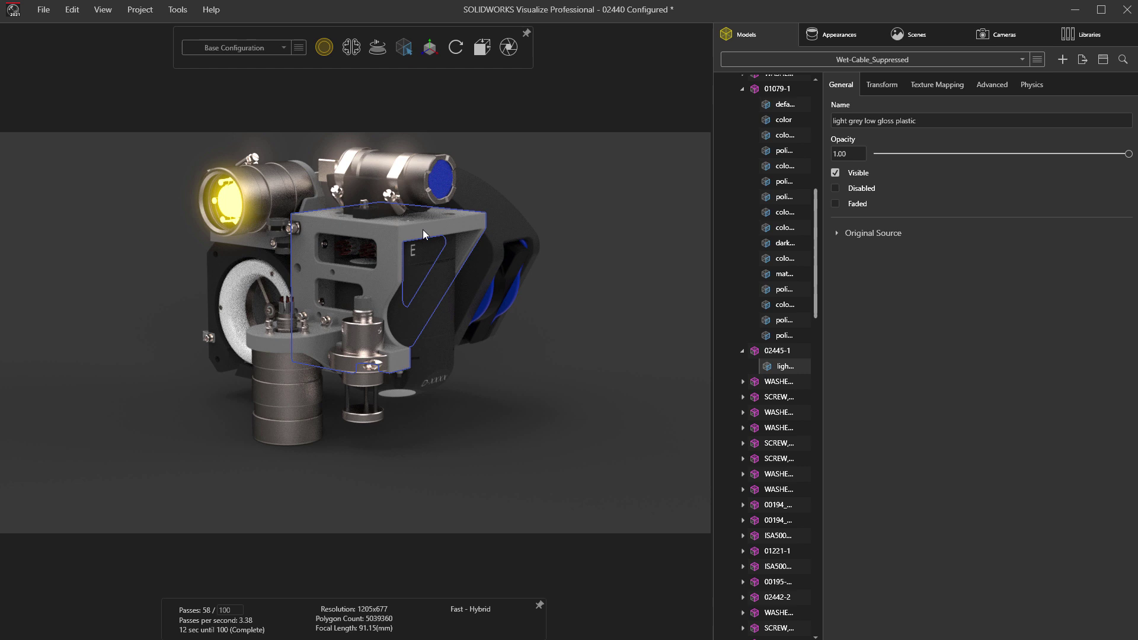
right_click(423, 229)
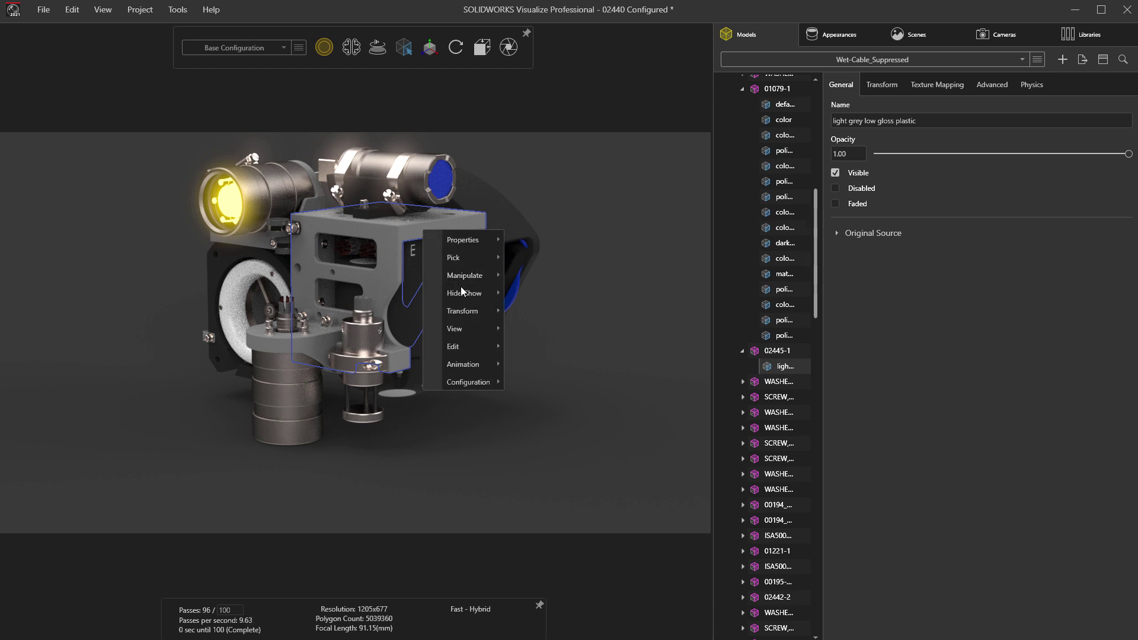
mouse_move(464, 294)
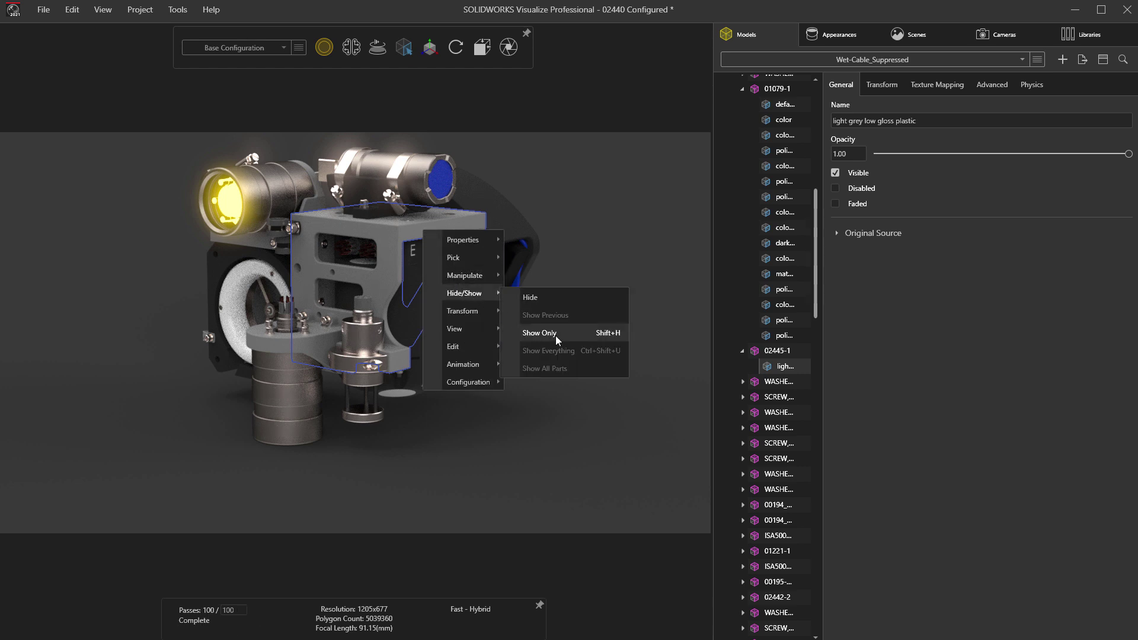
click(556, 338)
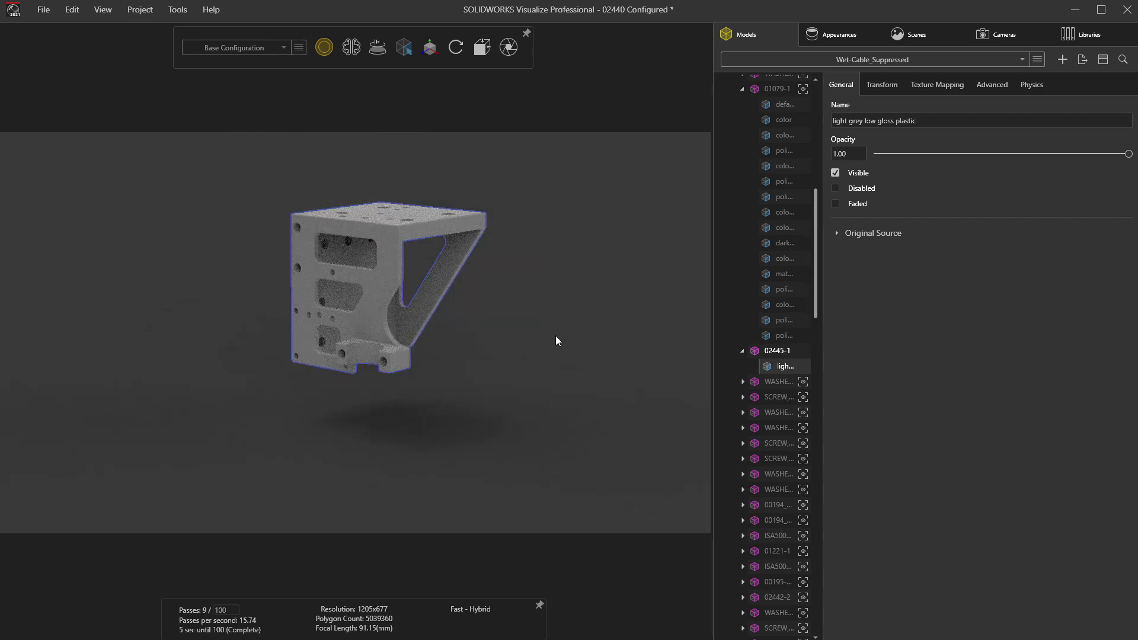
mouse_move(517, 259)
right_down()
mouse_move(513, 291)
mouse_move(508, 224)
right_up()
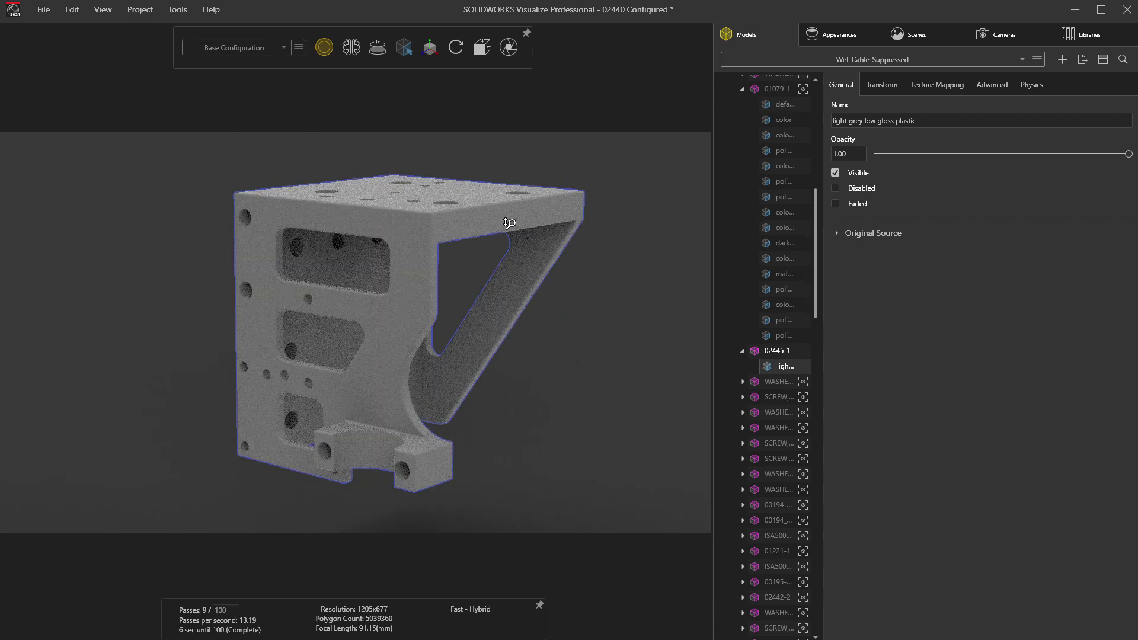
- Darken the bracket's light grey low gloss plastic colour to near-black grey
double_click(510, 223)
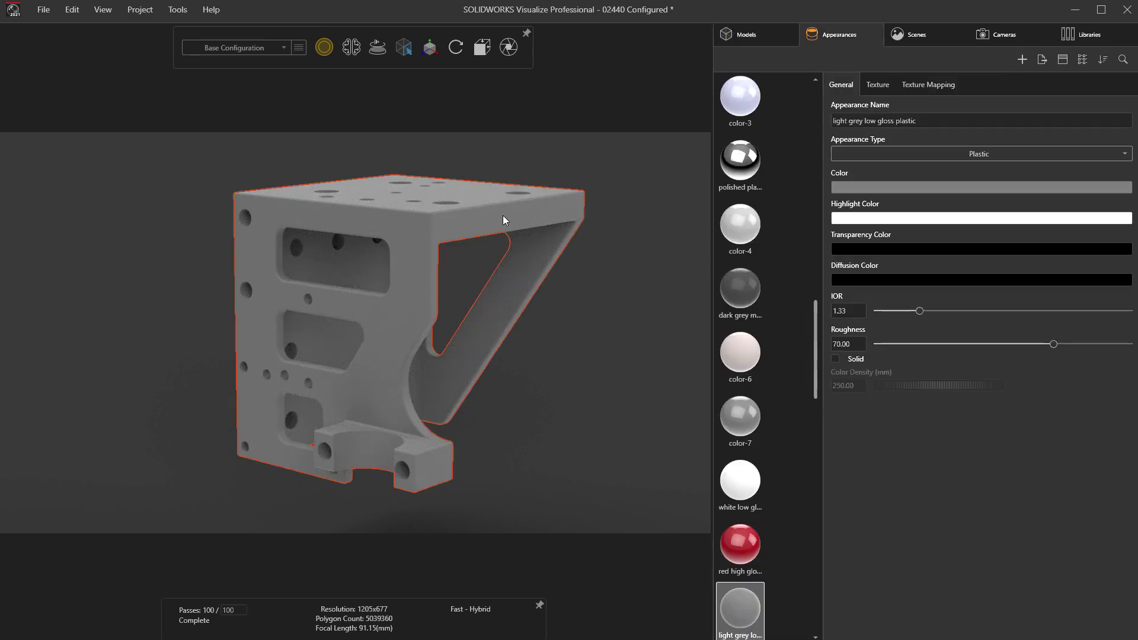
click(841, 186)
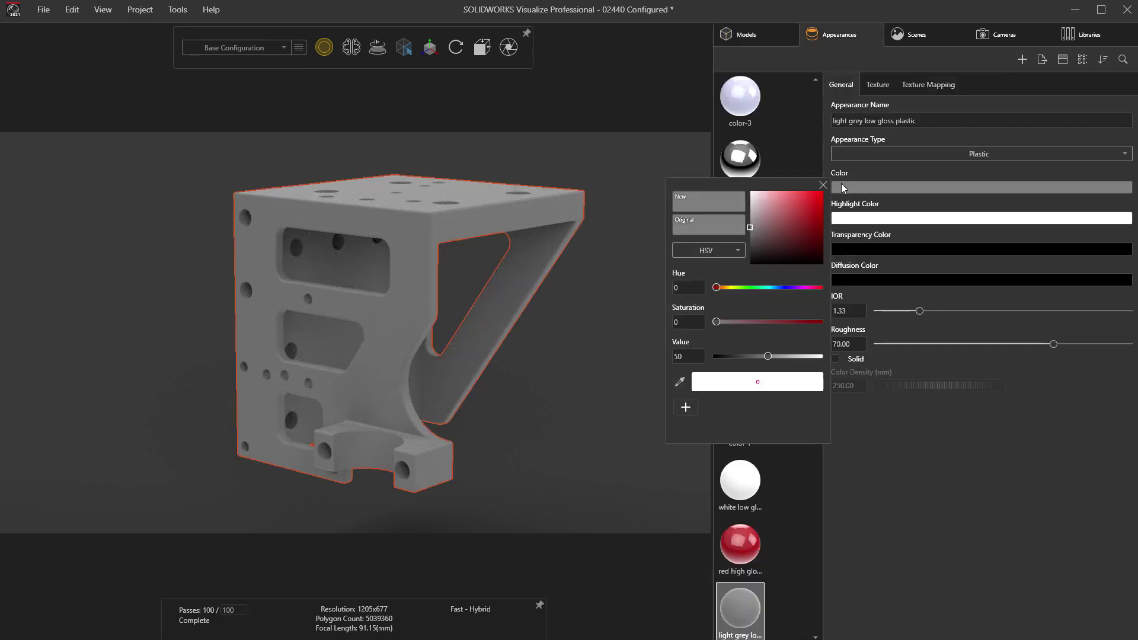
mouse_move(754, 217)
mouse_down()
mouse_move(765, 250)
mouse_move(749, 248)
mouse_up()
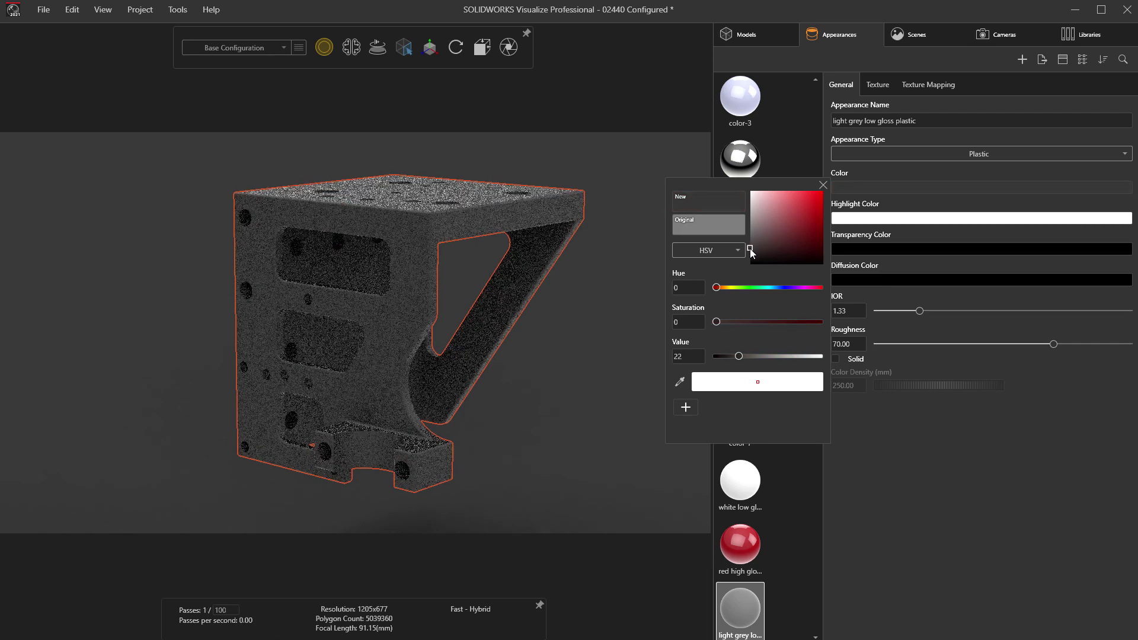
click(822, 186)
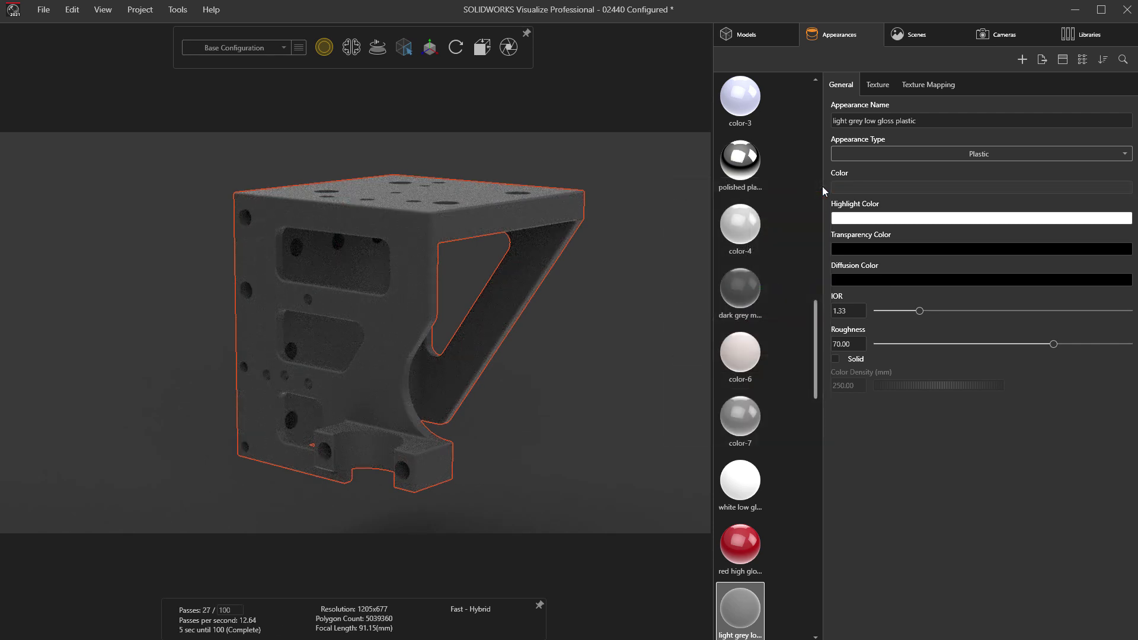
- Load 3DPrint Texture.png as the bracket's bump texture with depth 0.05
click(879, 89)
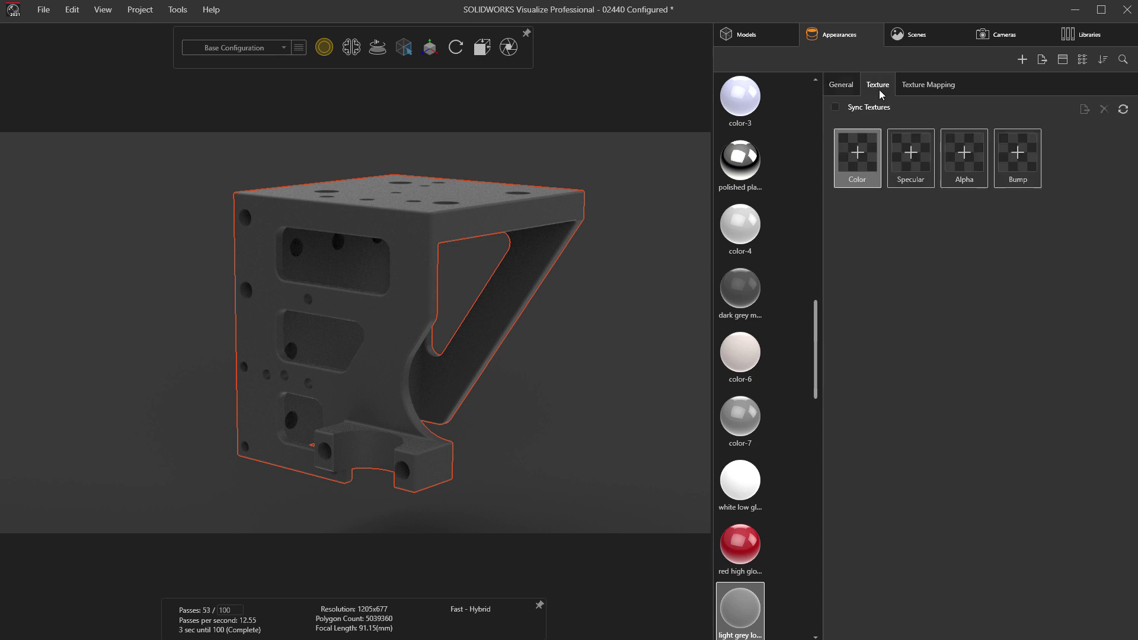
click(1018, 153)
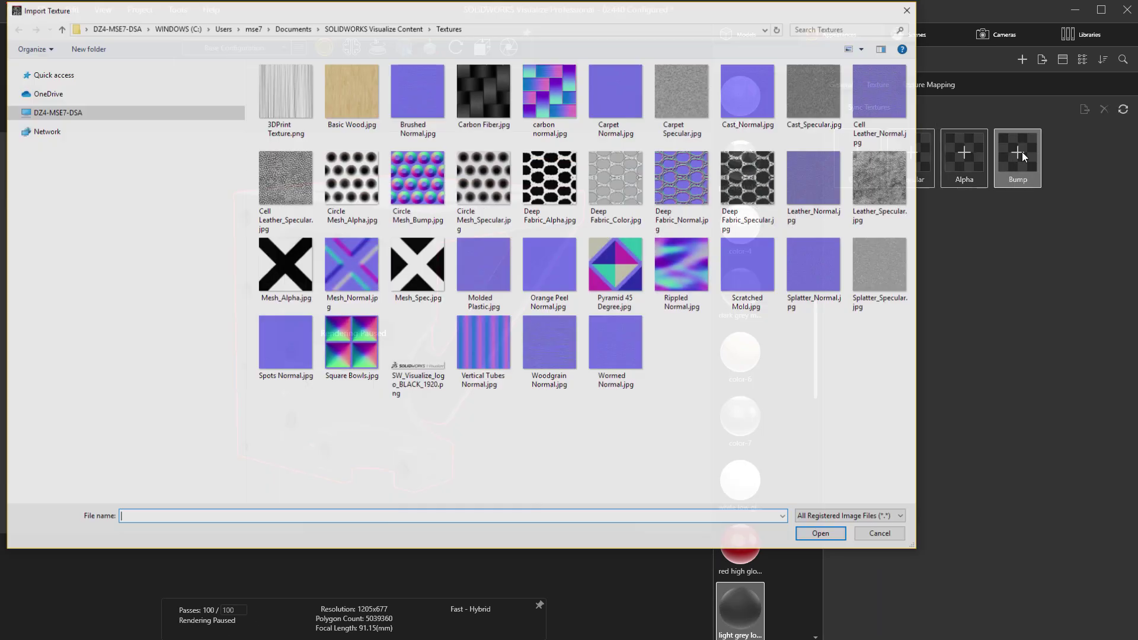
click(296, 96)
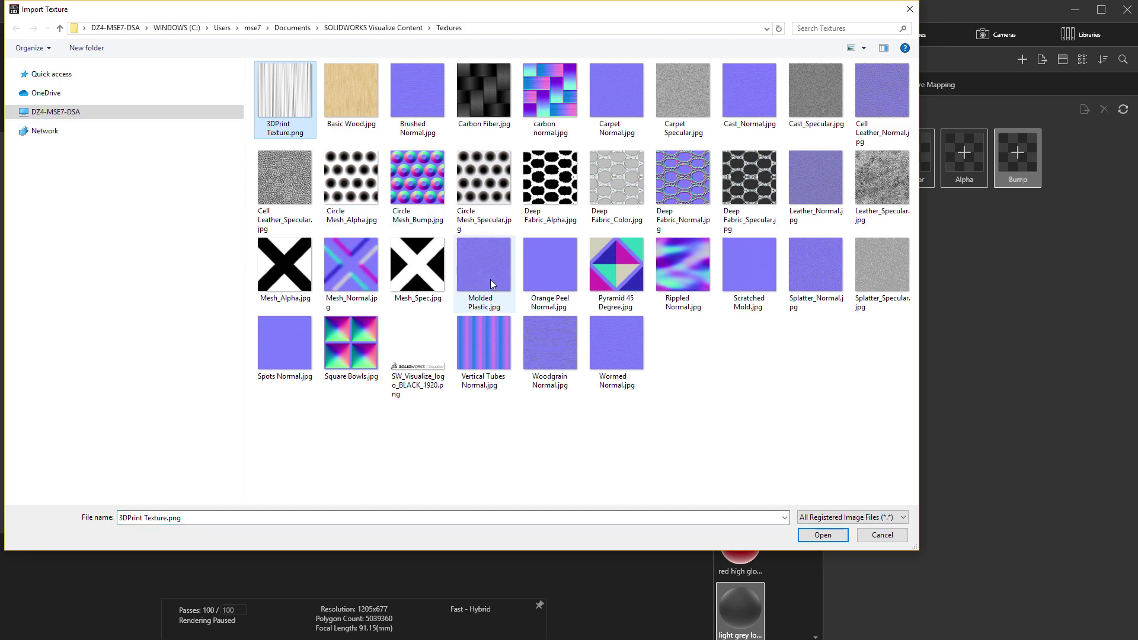
click(823, 536)
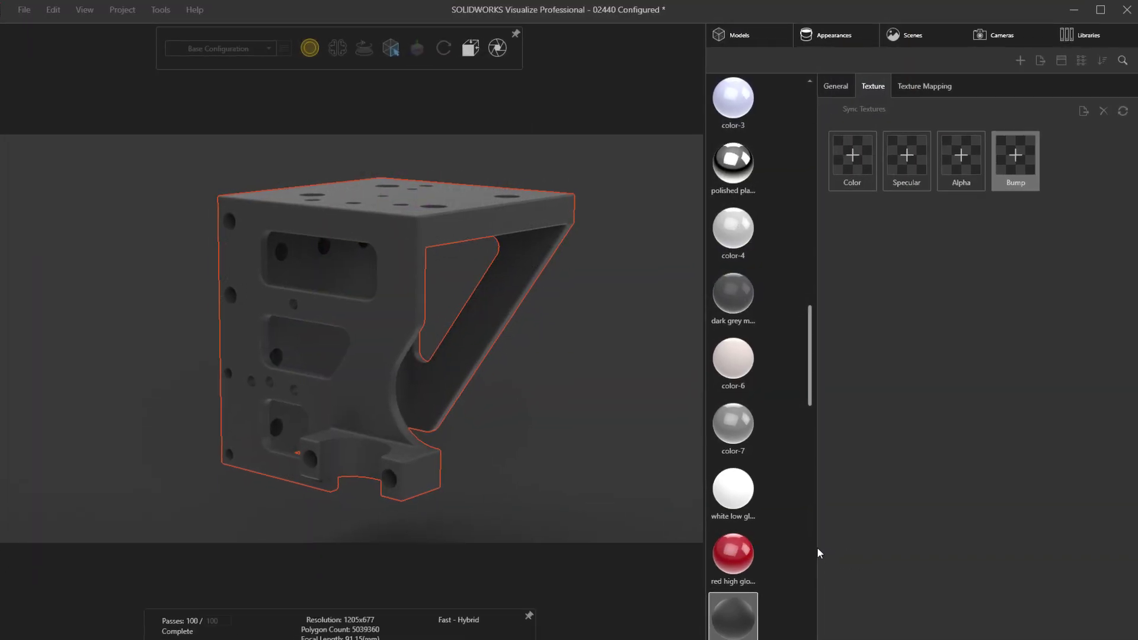
click(805, 378)
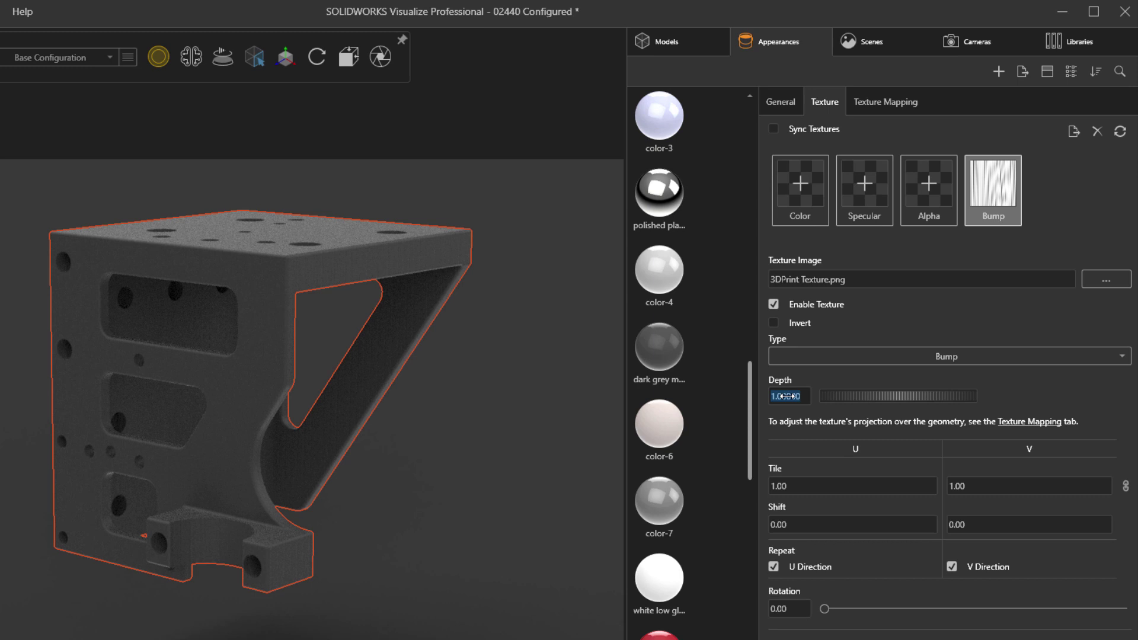
key(Return)
- Make the texture a displacement with density 1500 and apply it to the geometry
click(835, 352)
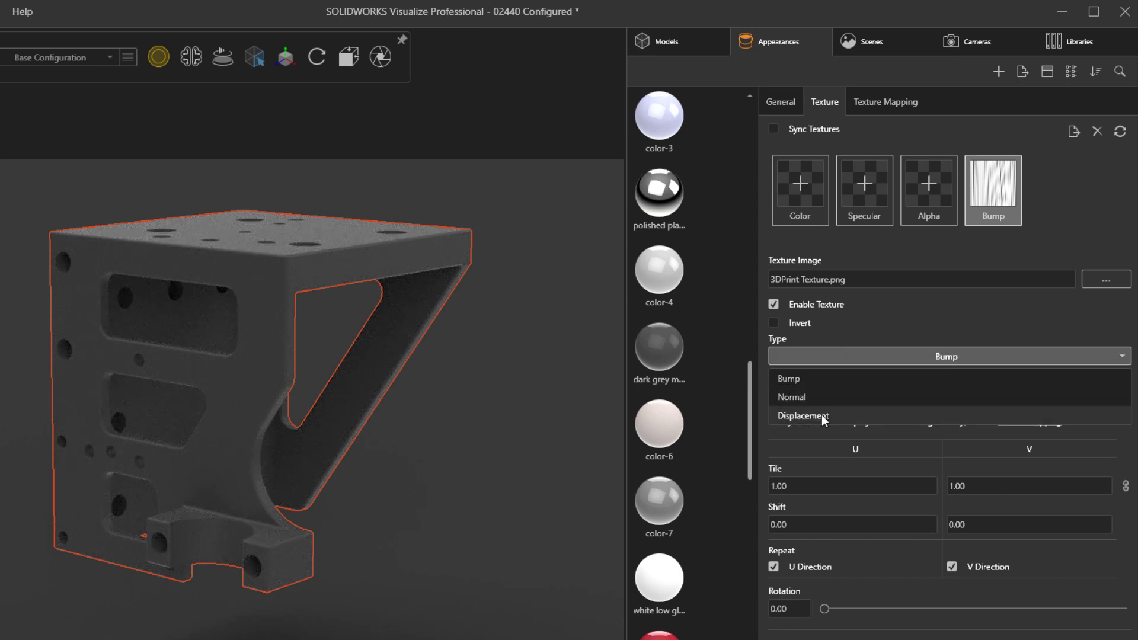
click(822, 415)
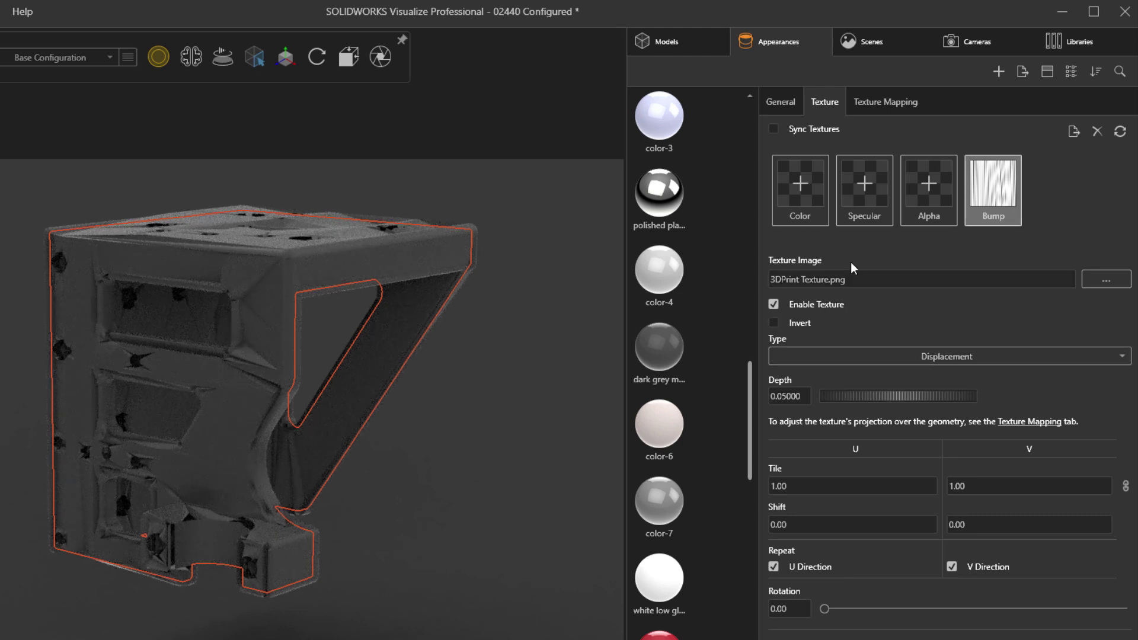
click(882, 102)
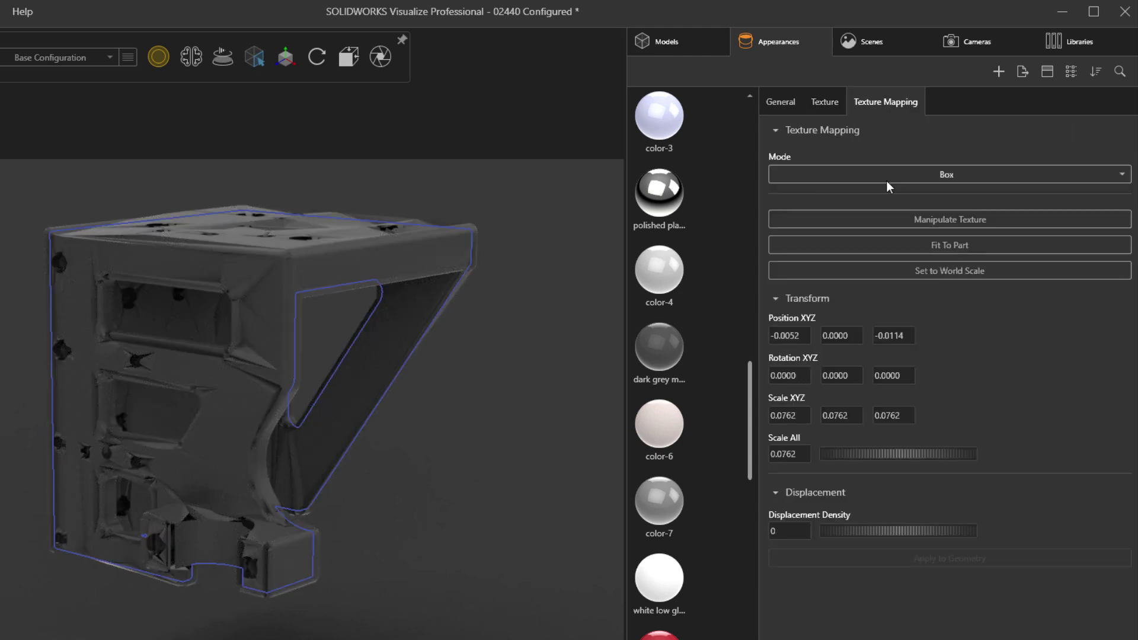
click(784, 528)
text(1500)
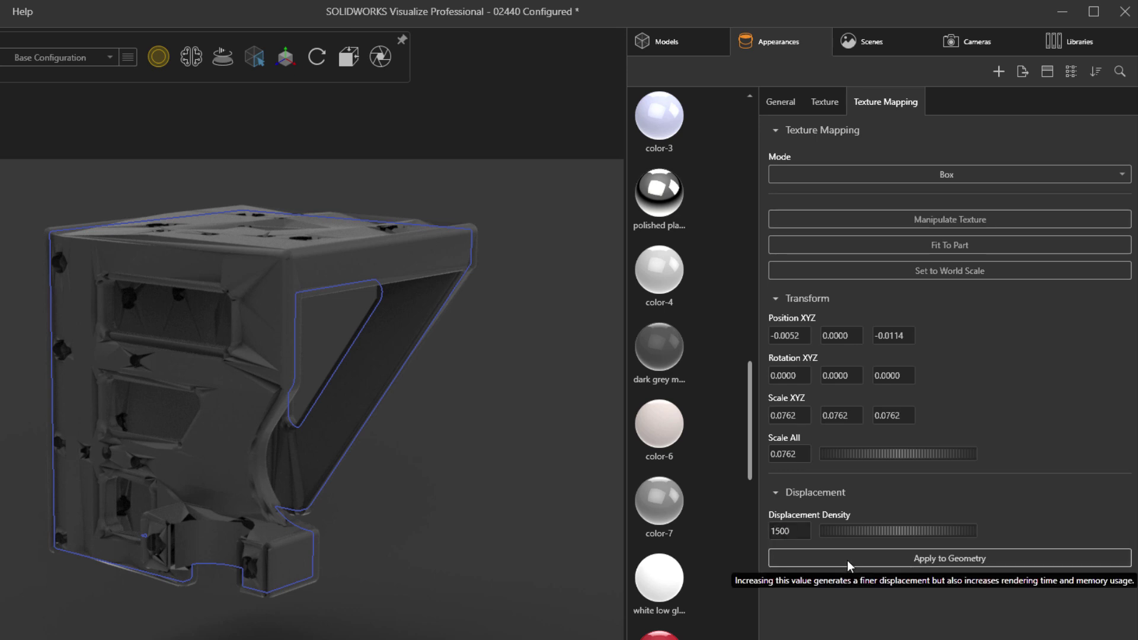
click(847, 562)
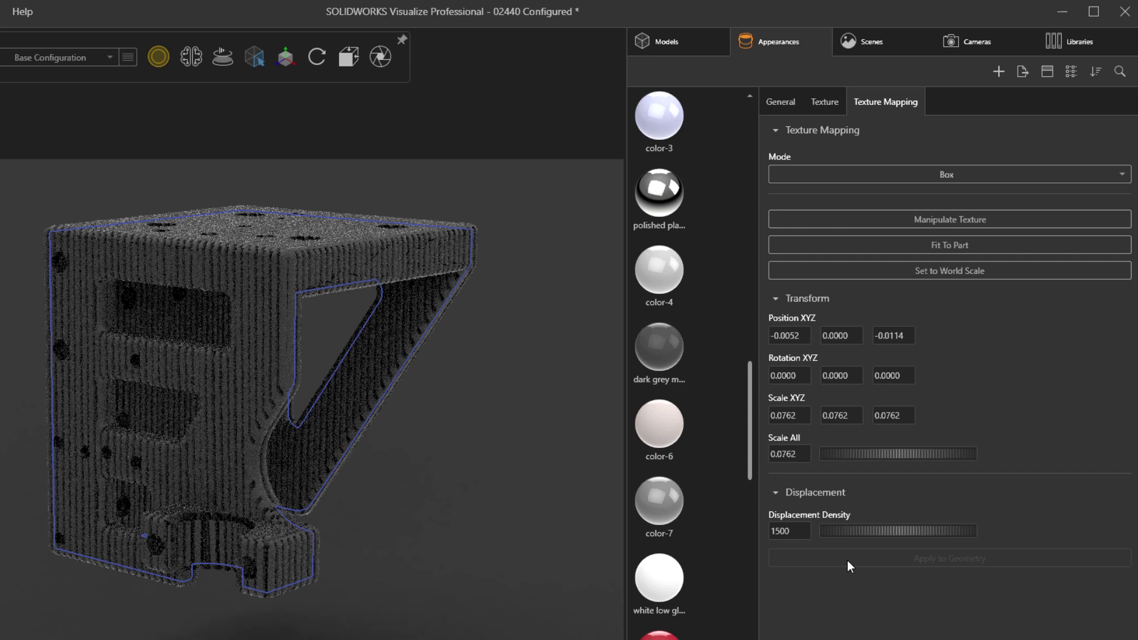
click(534, 441)
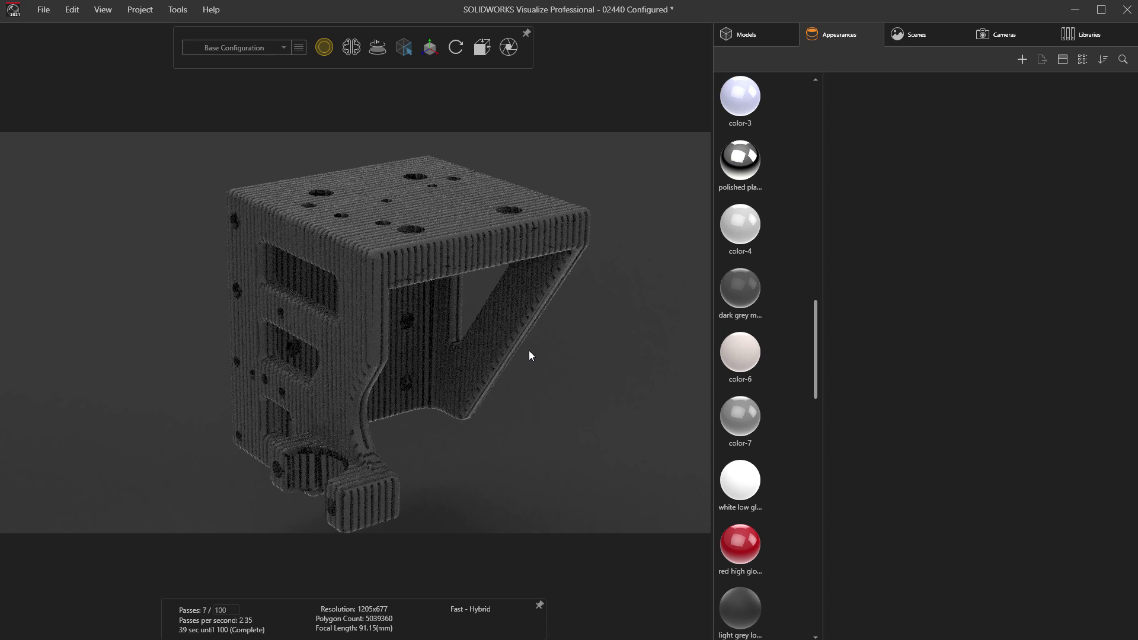
- Drag the SR - 3D Print library appearance onto the bracket and orbit to its front
click(1076, 38)
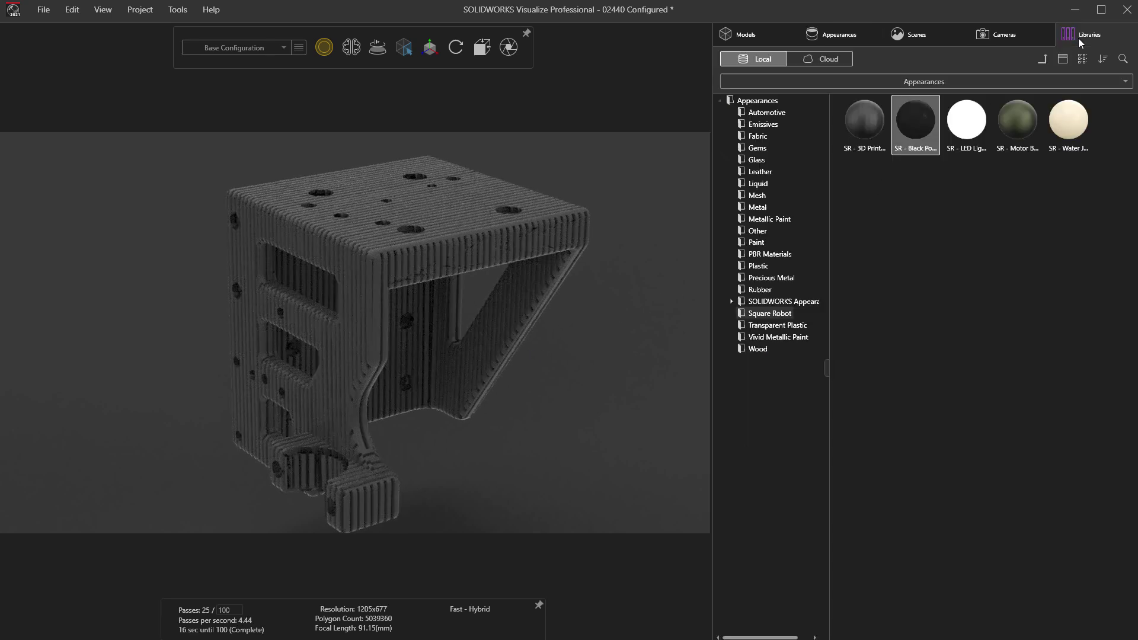
click(879, 110)
drag(878, 110, 399, 256)
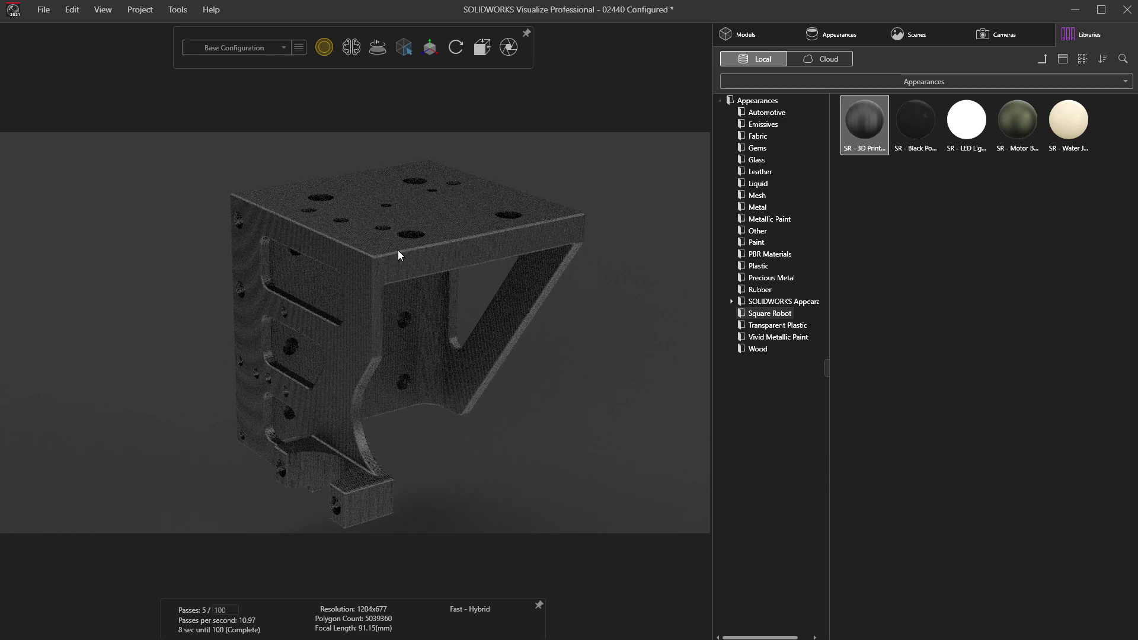
drag(399, 256, 619, 256)
scroll(623, 231, up, 3)
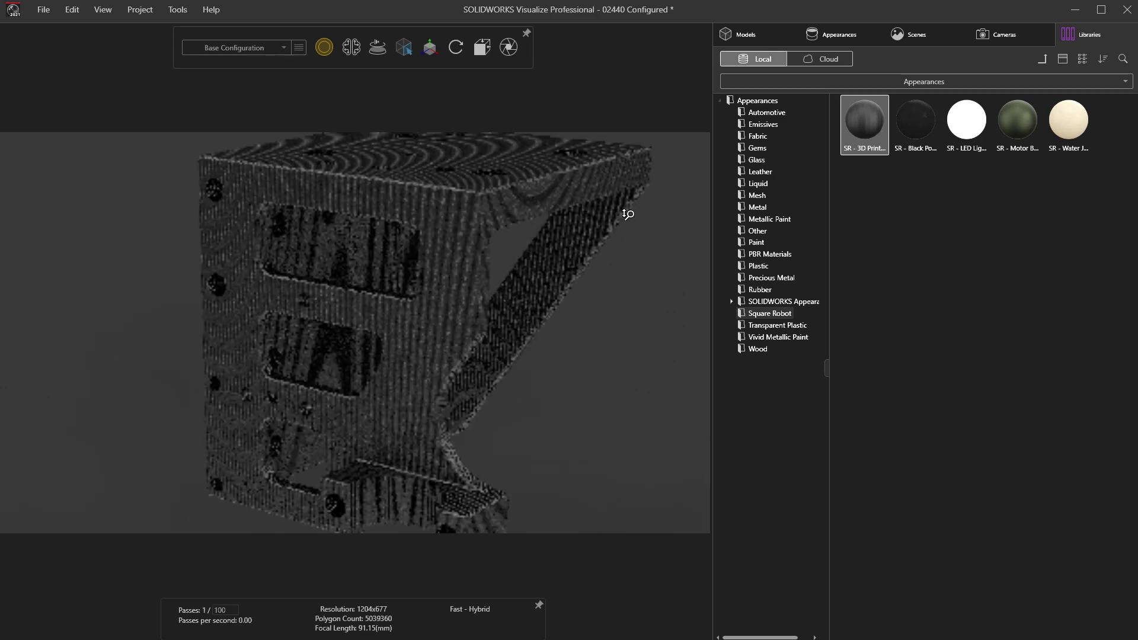
scroll(636, 192, up, 3)
scroll(613, 196, up, 3)
scroll(543, 258, up, 3)
scroll(506, 295, down, 3)
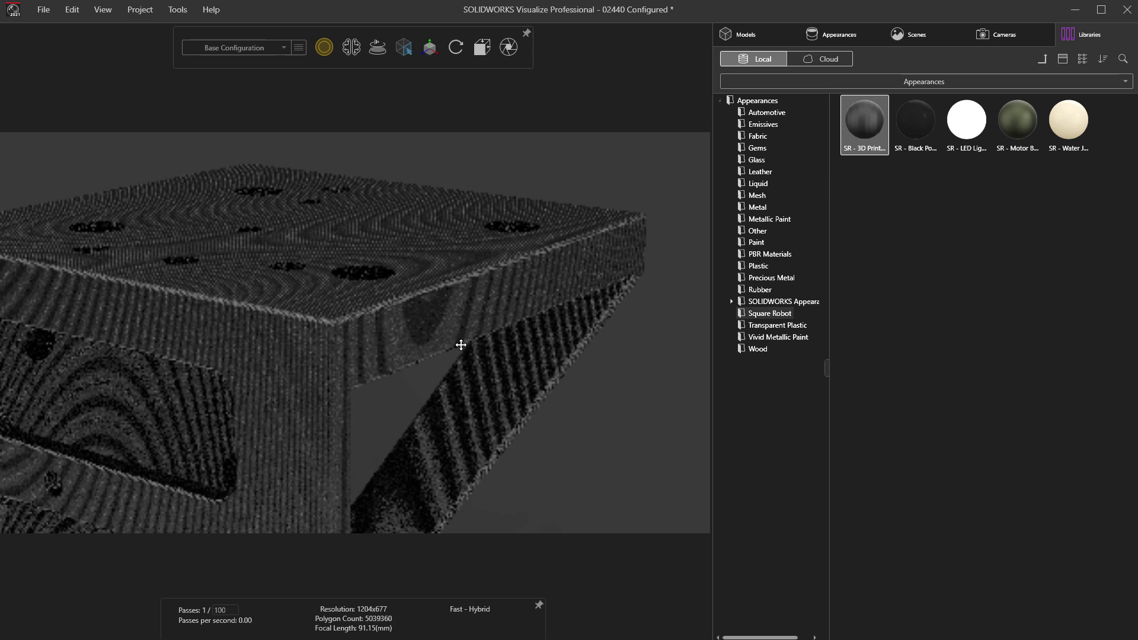
scroll(460, 341, down, 2)
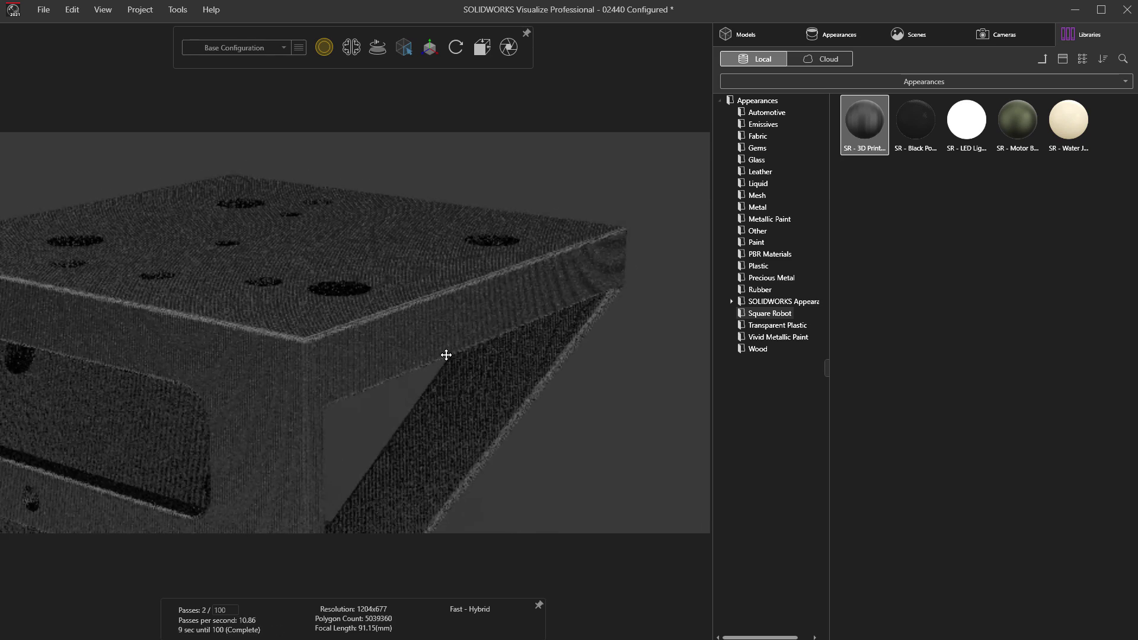
- Set the bracket appearance's texture mapping to Planar with Z rotation 45
double_click(512, 327)
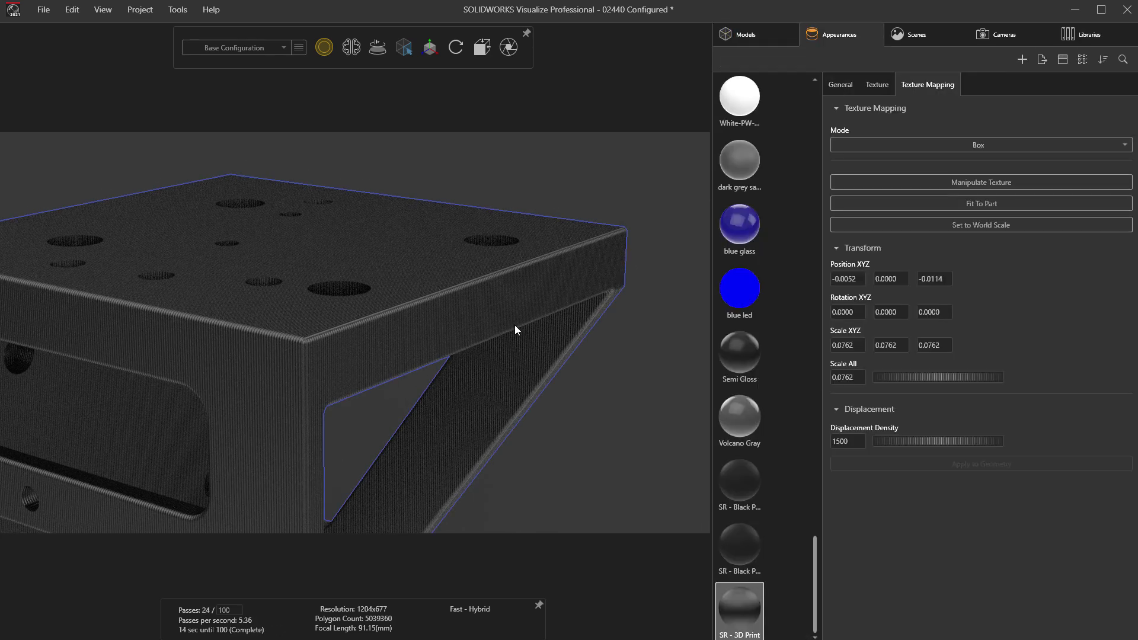
click(876, 144)
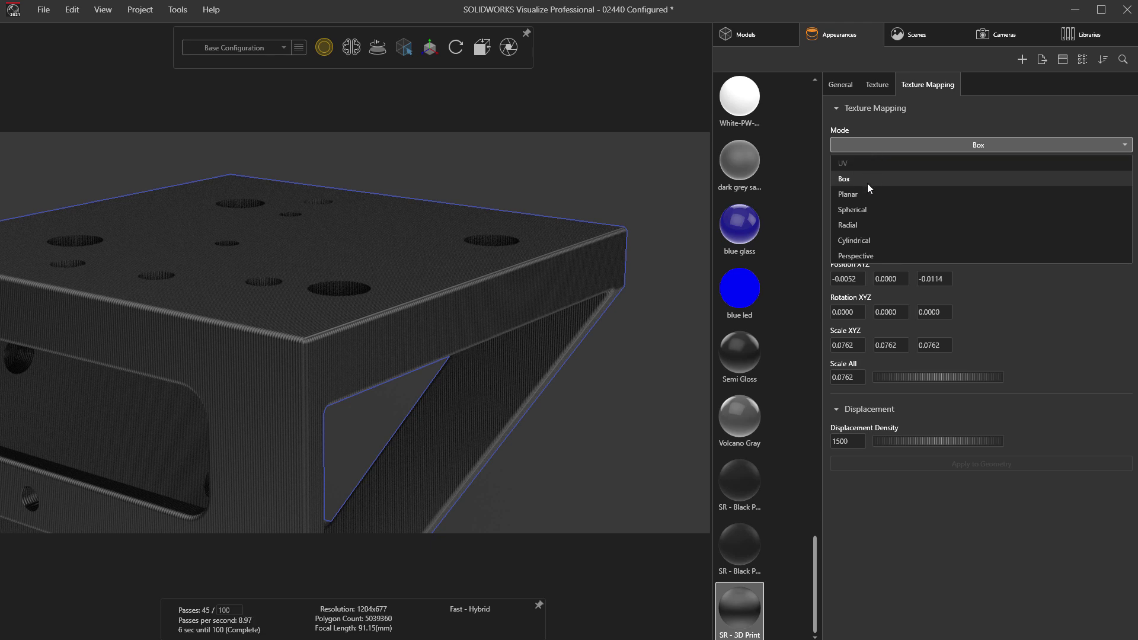
click(865, 199)
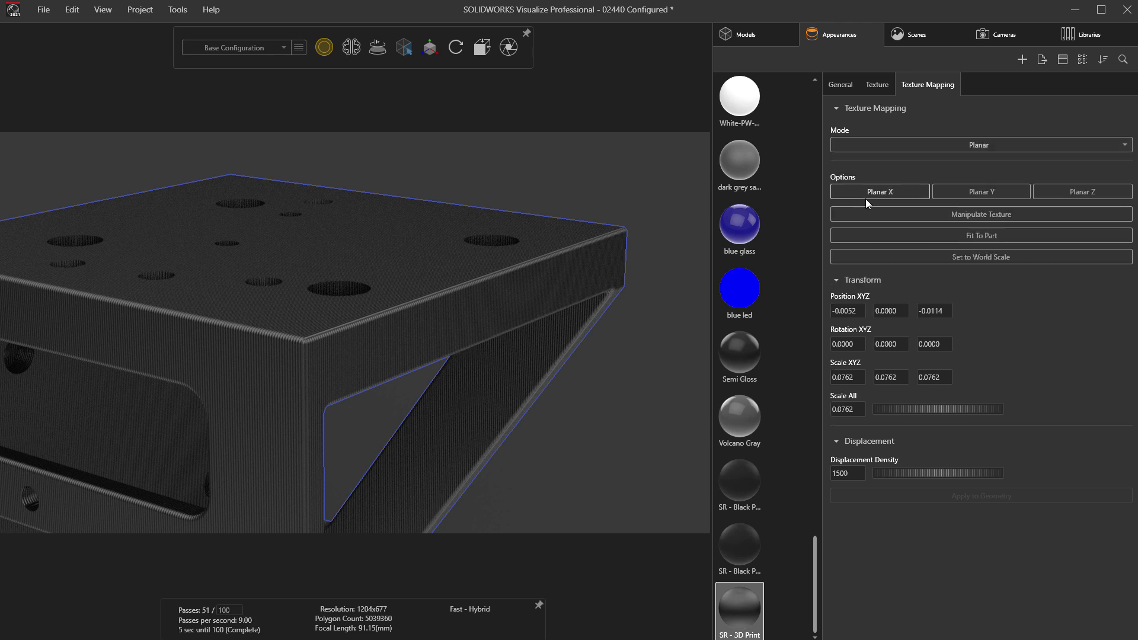
text(0.0025)
double_click(929, 345)
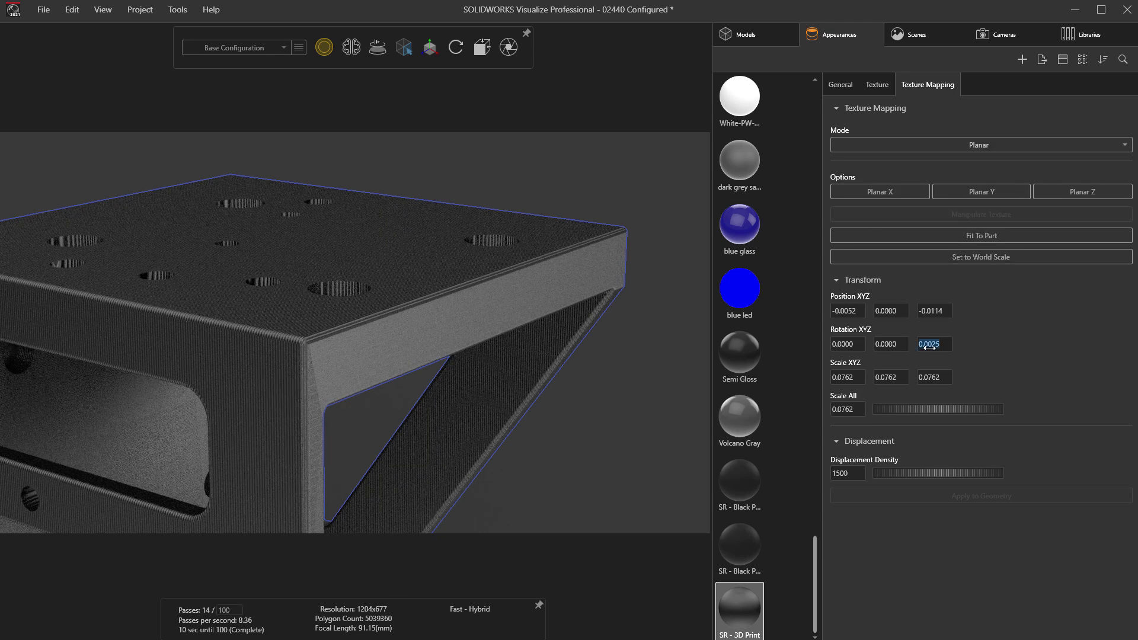
text(45)
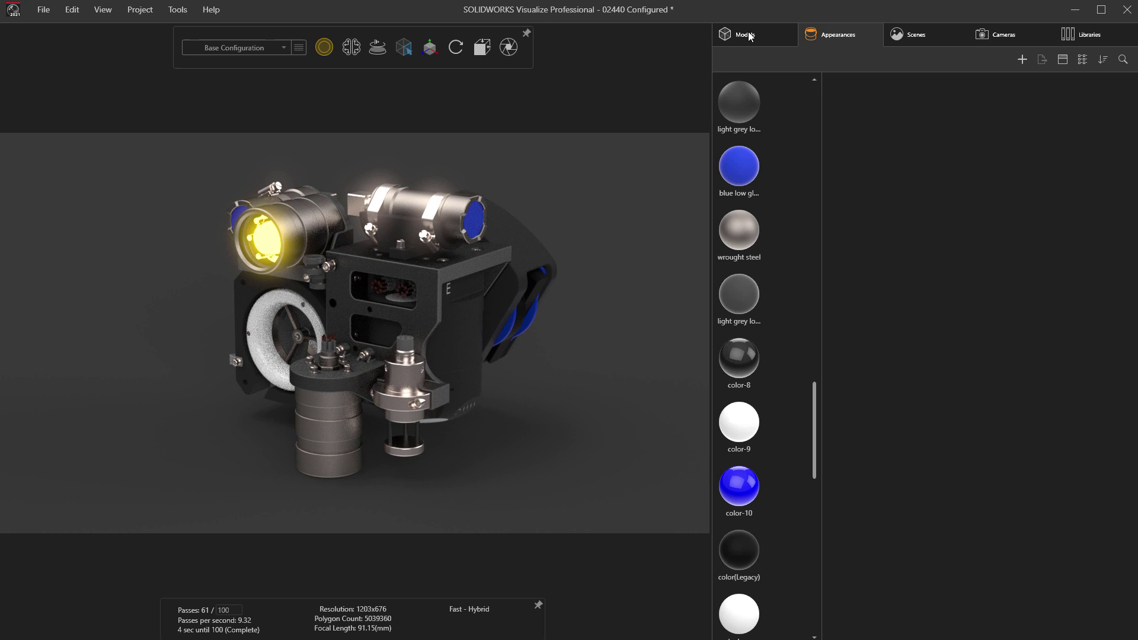
- Choose Brackets and Housing from the Models configuration list and orbit closer to the housing
click(749, 36)
click(779, 60)
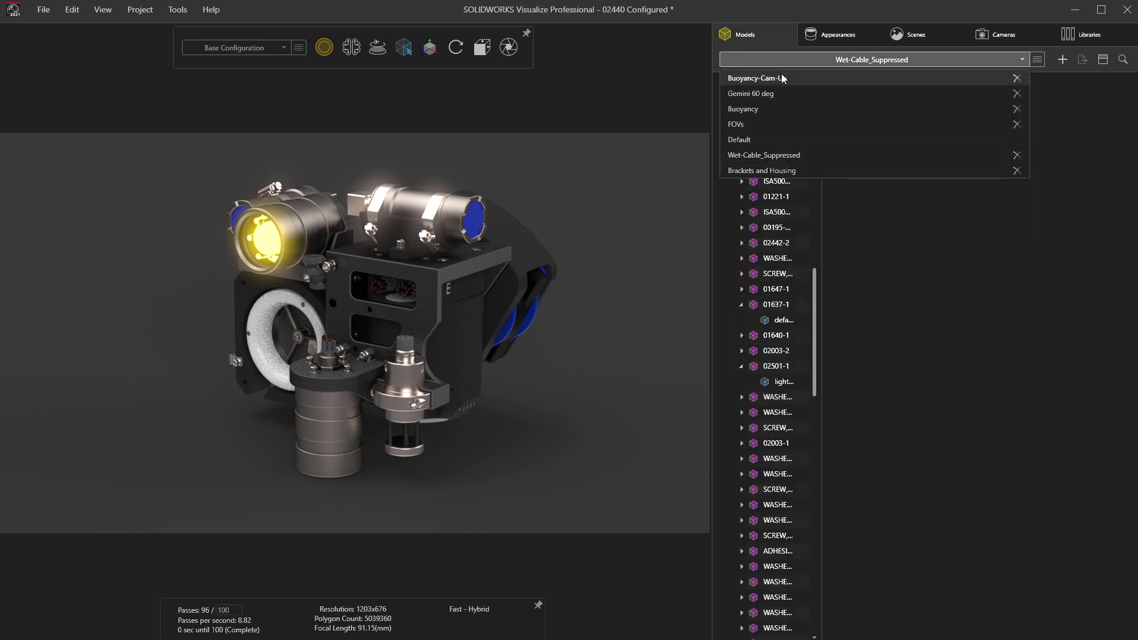
click(818, 170)
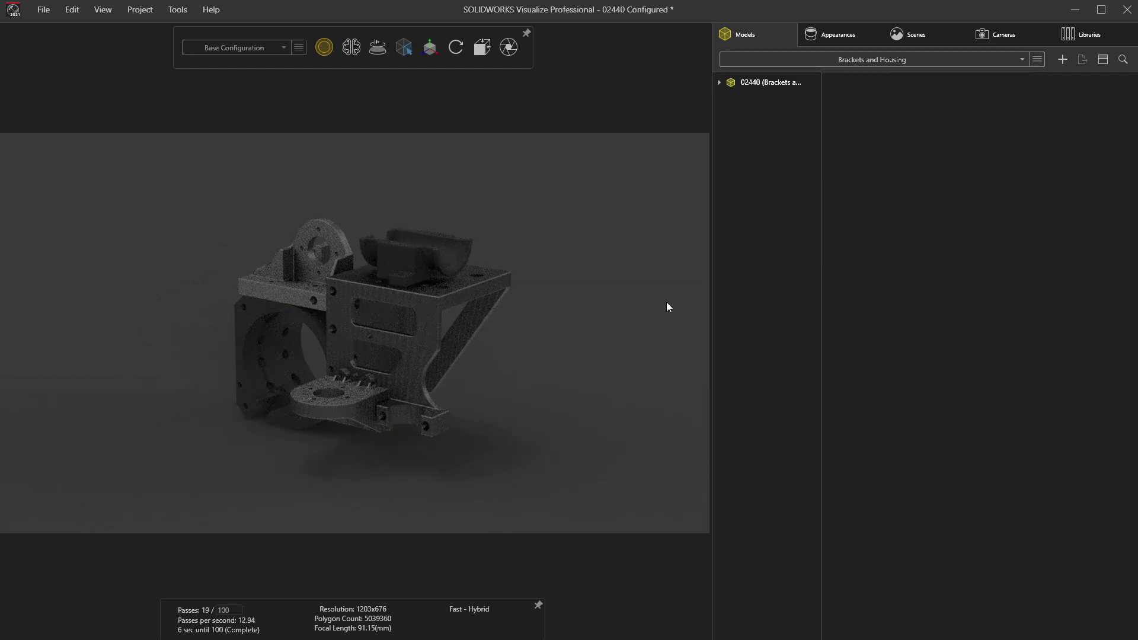
drag(639, 324, 300, 333)
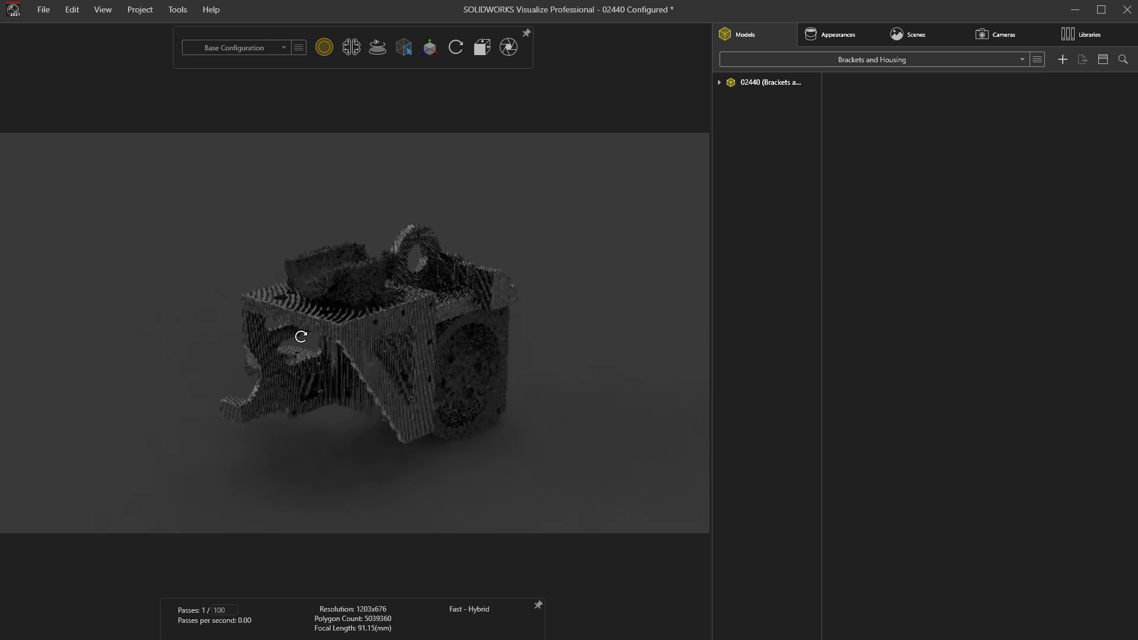
drag(498, 352, 584, 353)
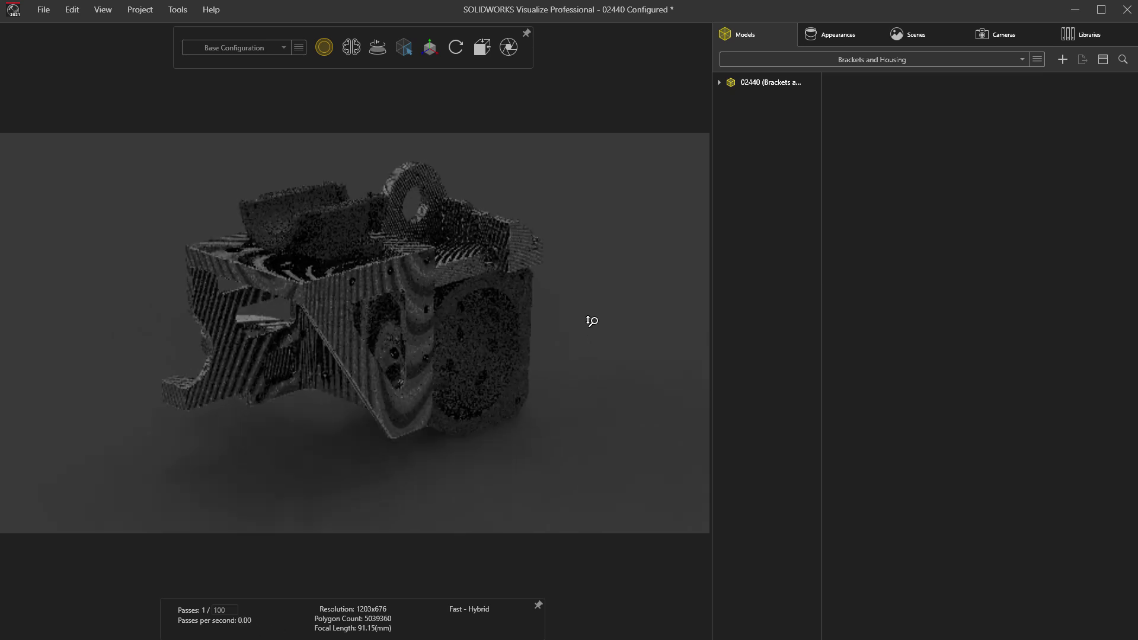
scroll(590, 320, up, 3)
scroll(592, 312, up, 2)
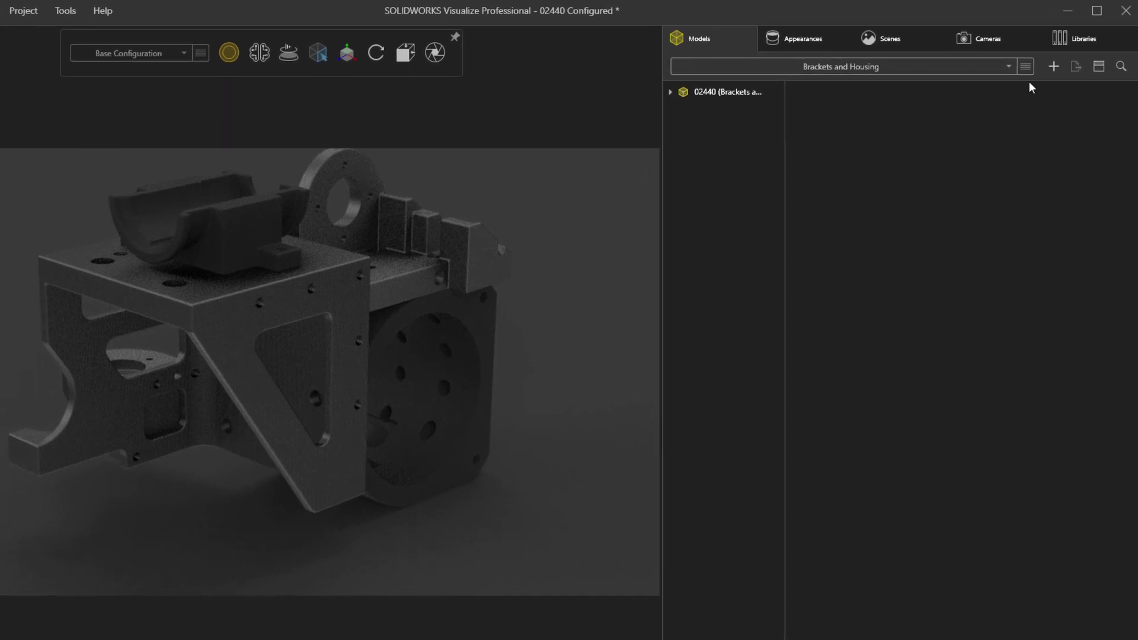
- Add a cut plane and move it through the housing
click(1052, 68)
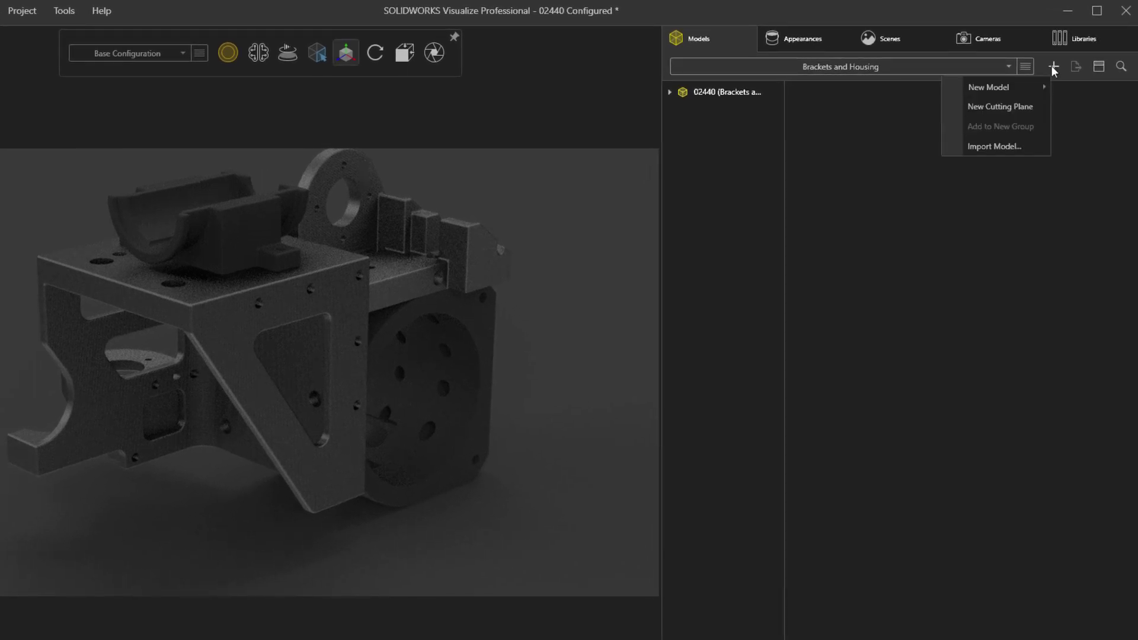
click(989, 110)
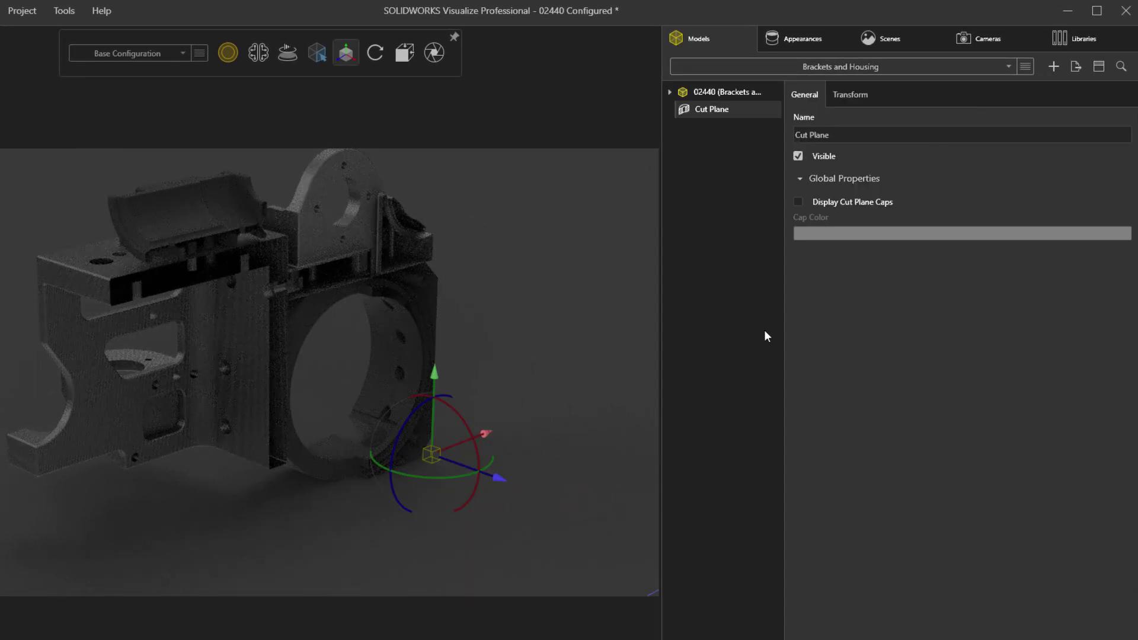
drag(509, 480, 524, 492)
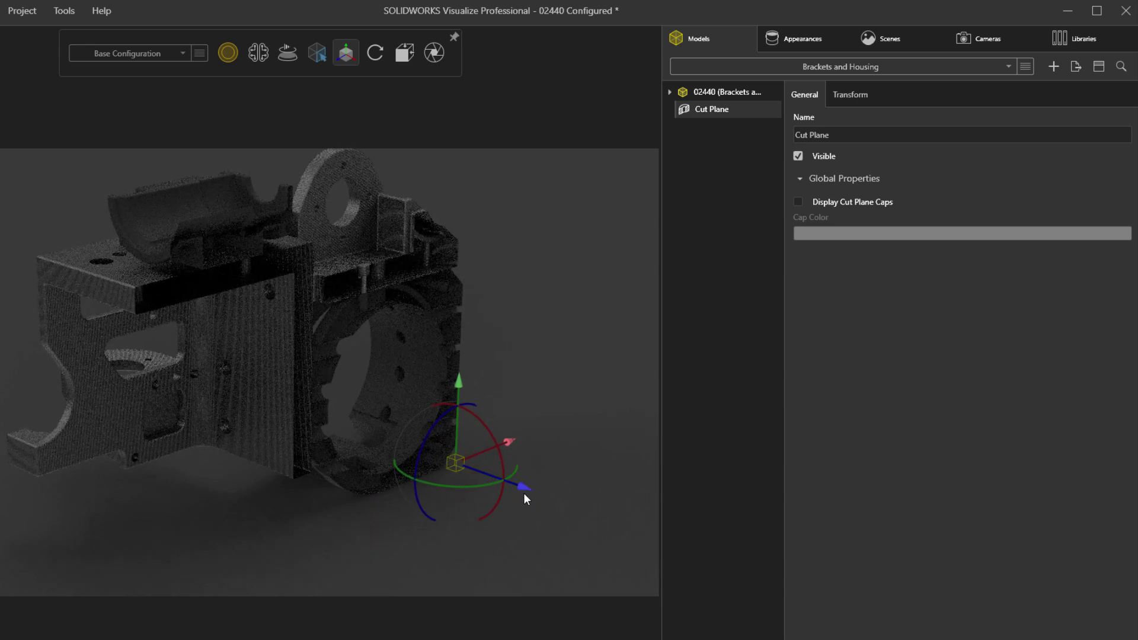
- Enable section caps and set the cap colour to bright green (HSV 117, 93, 94)
click(796, 203)
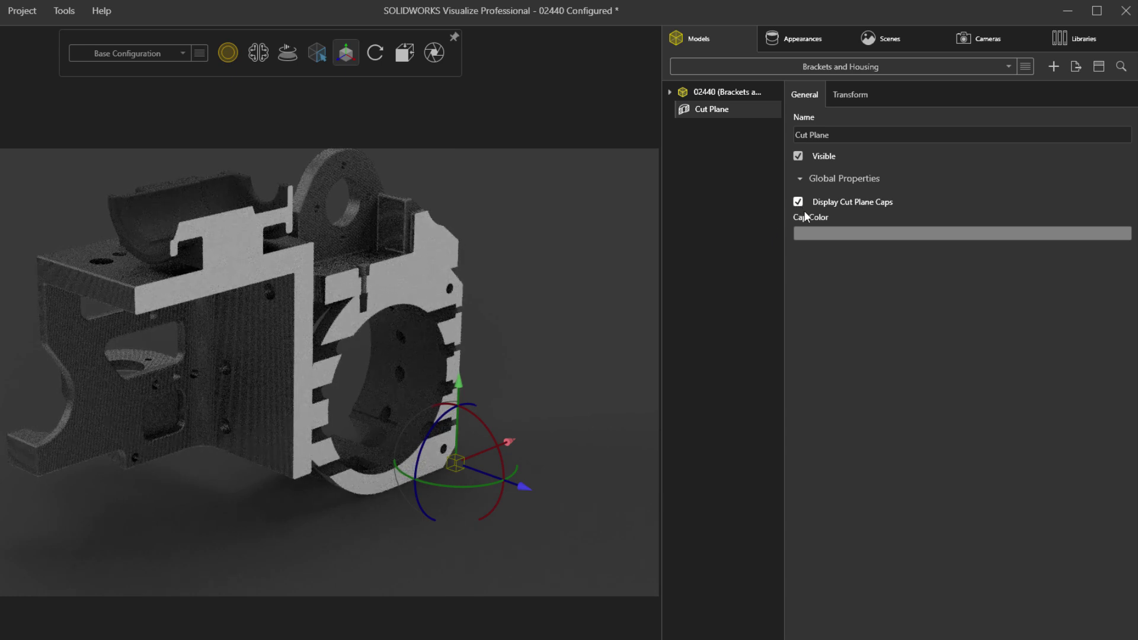
click(822, 234)
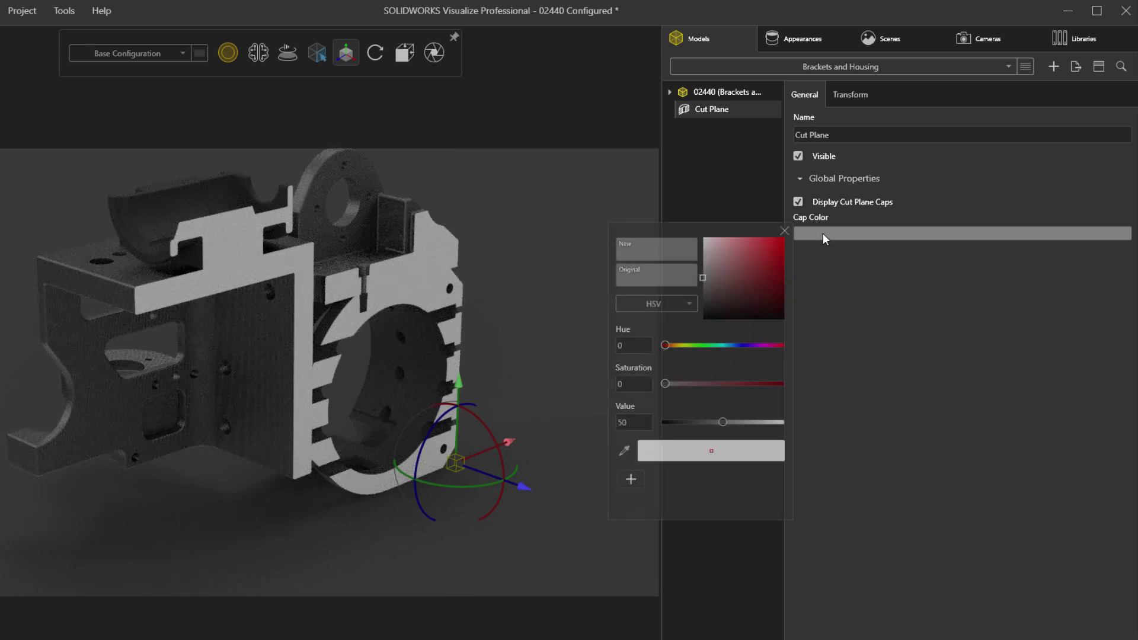
click(702, 346)
drag(759, 270, 779, 245)
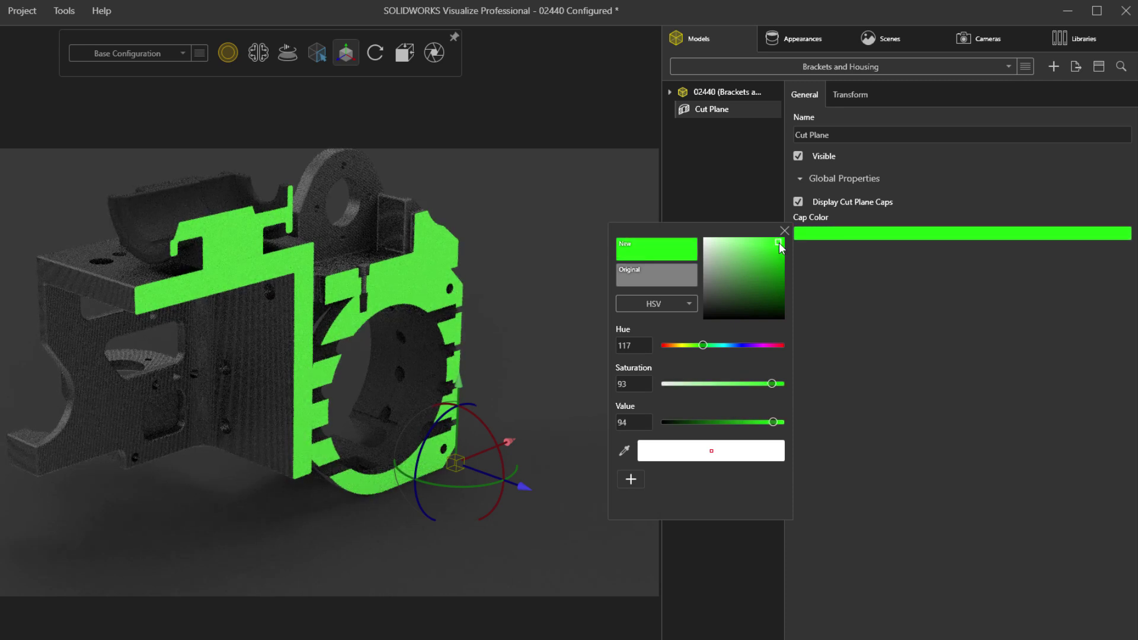
- Add Cut Plane 2, rotated +90 about Y and flipped
click(1053, 66)
click(986, 107)
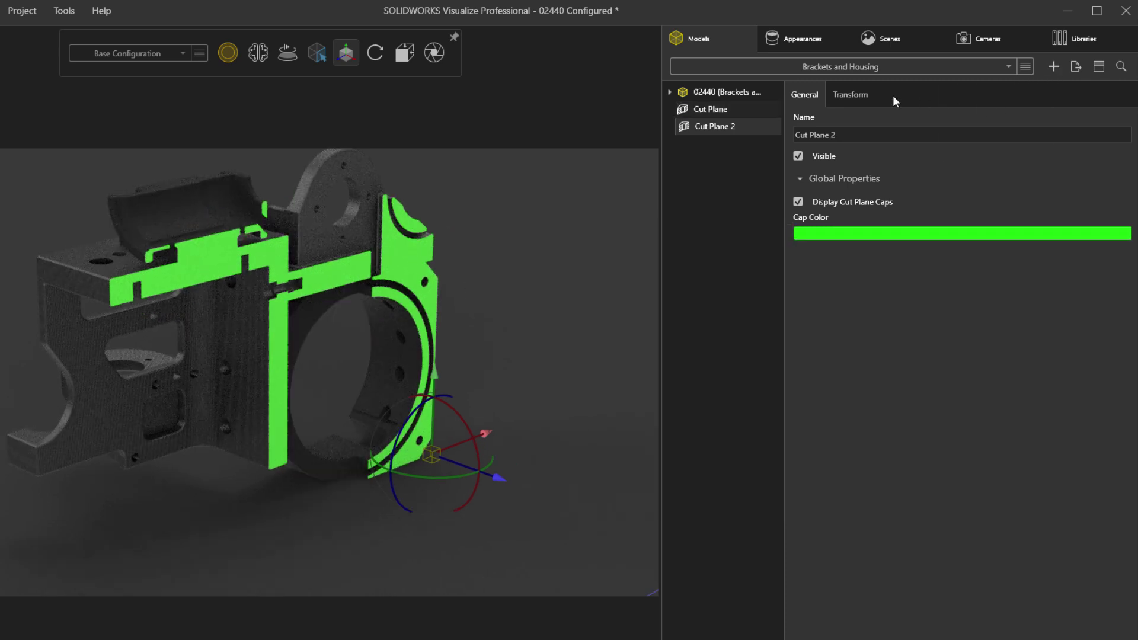
click(850, 94)
click(949, 134)
click(949, 158)
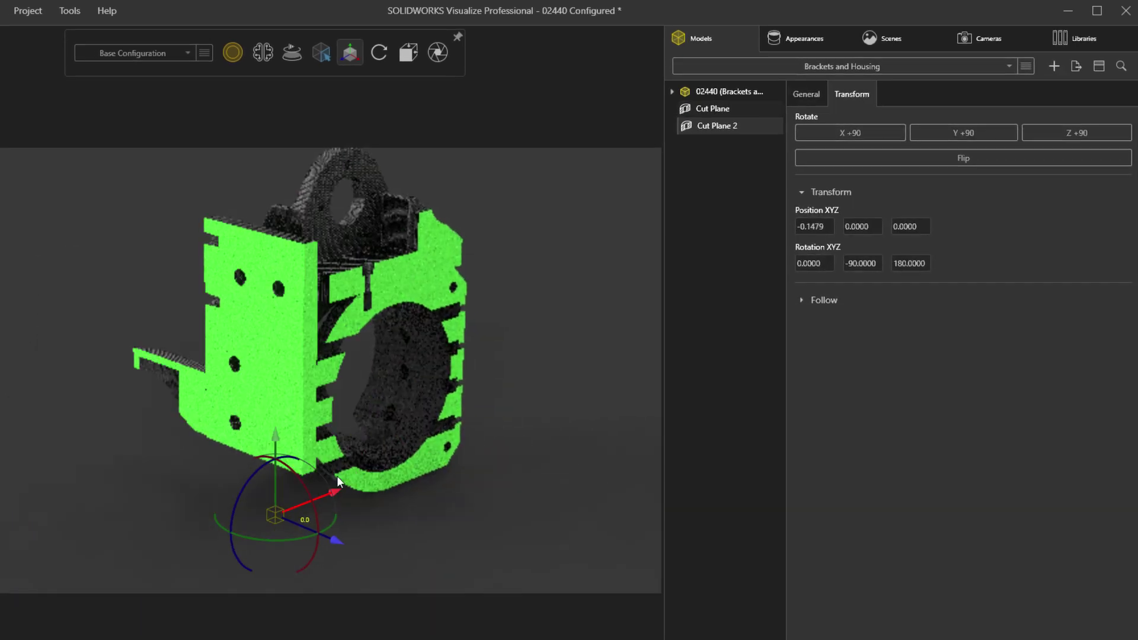
- Make each cut plane visible in its own new configuration, then return to the base configuration
click(532, 418)
right_click(740, 105)
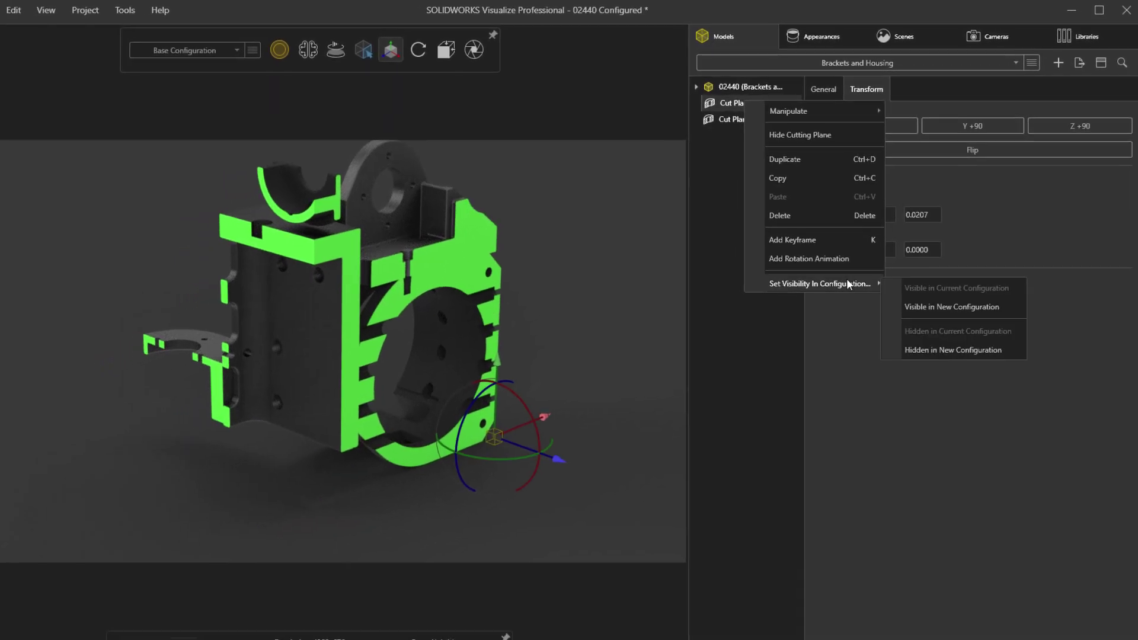
click(952, 293)
right_click(751, 112)
click(788, 290)
click(277, 52)
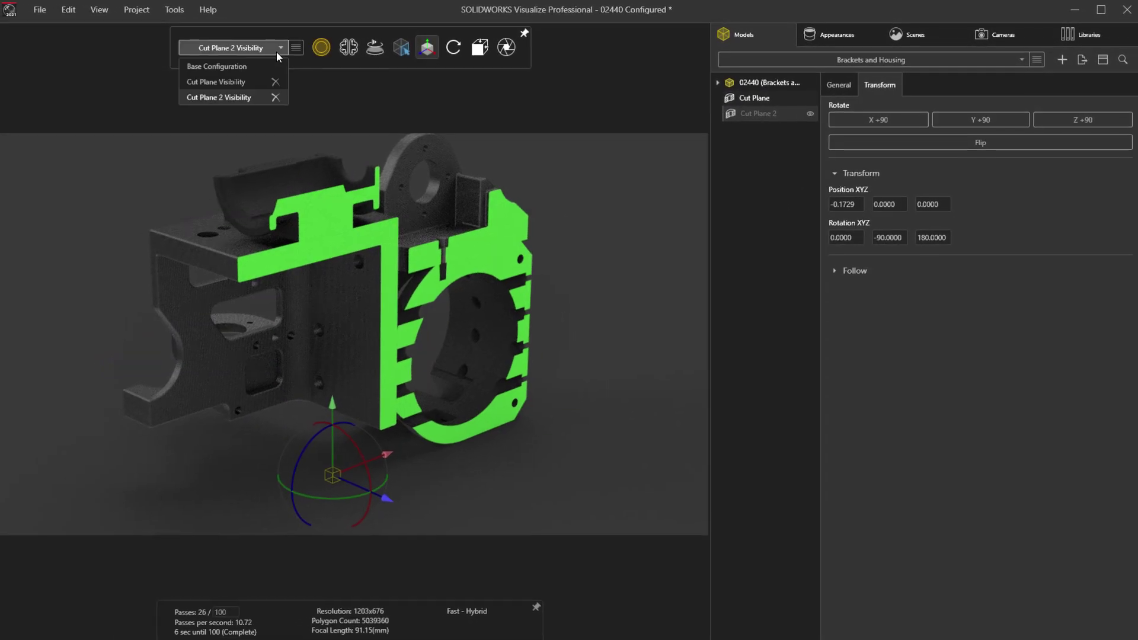
scroll(269, 48, down, 2)
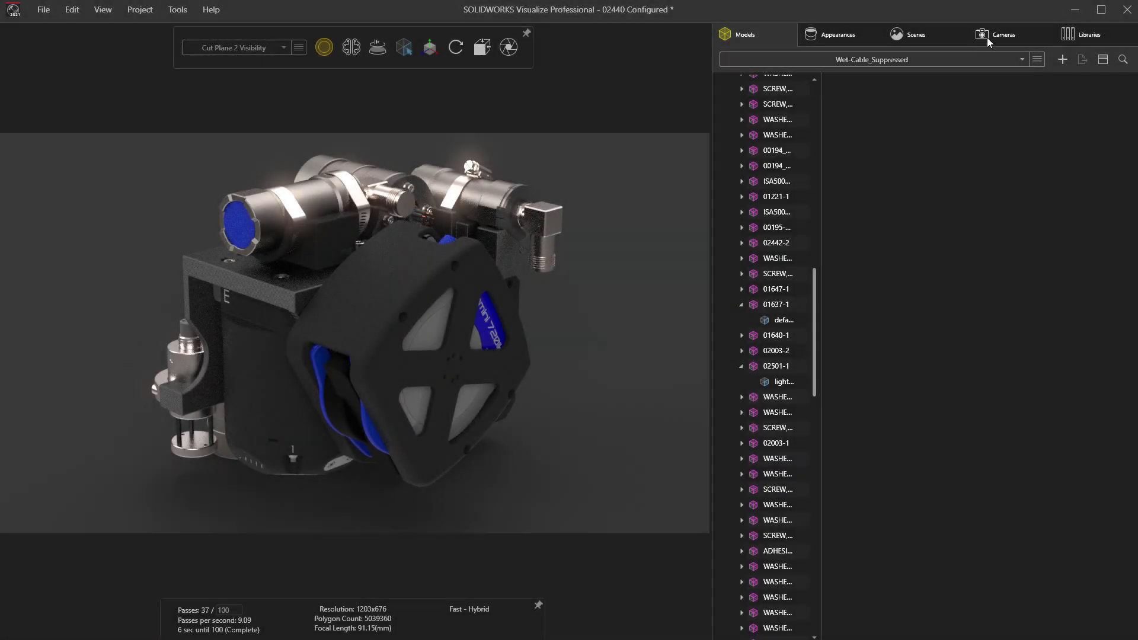
- Duplicate Default Camera into Default Camera 2 and show its Filters settings
click(987, 38)
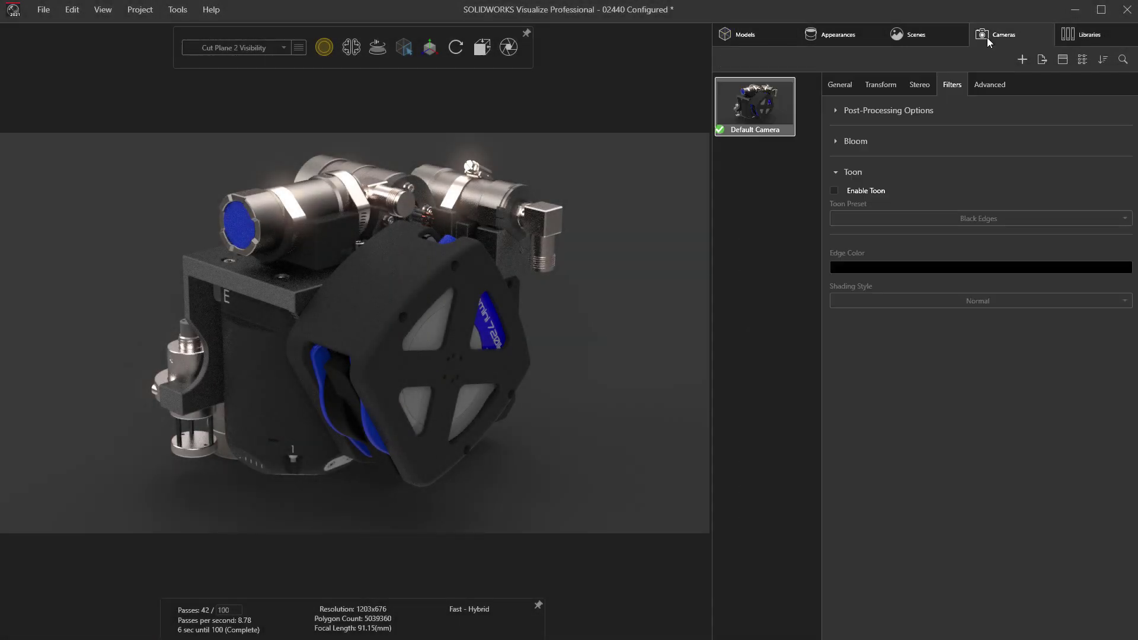
right_click(757, 101)
click(786, 152)
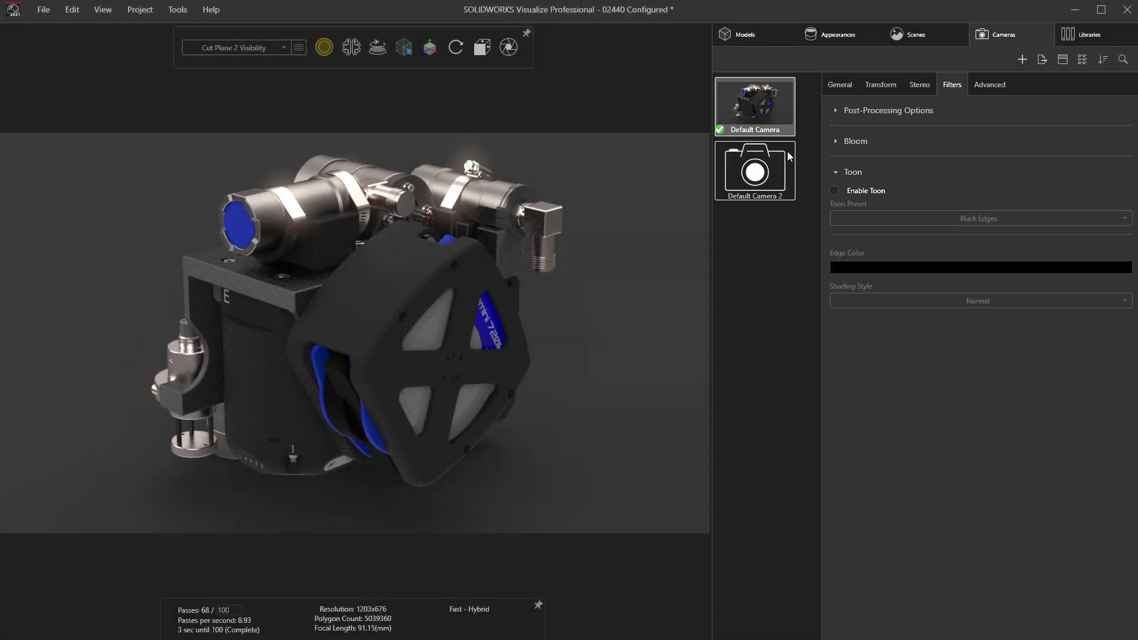
click(776, 171)
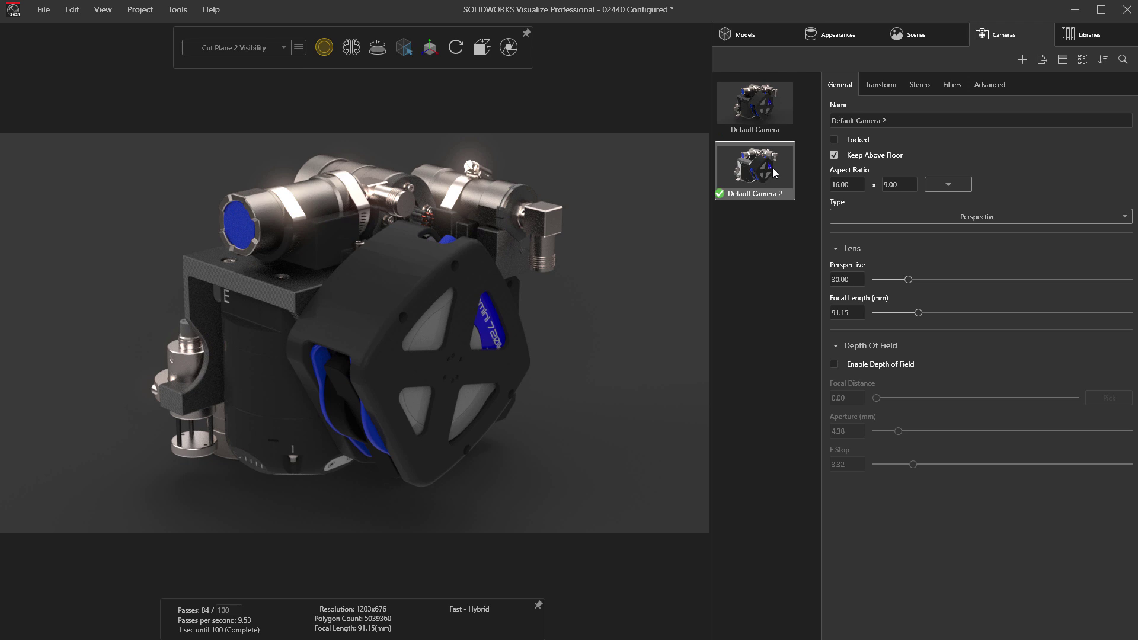
click(949, 87)
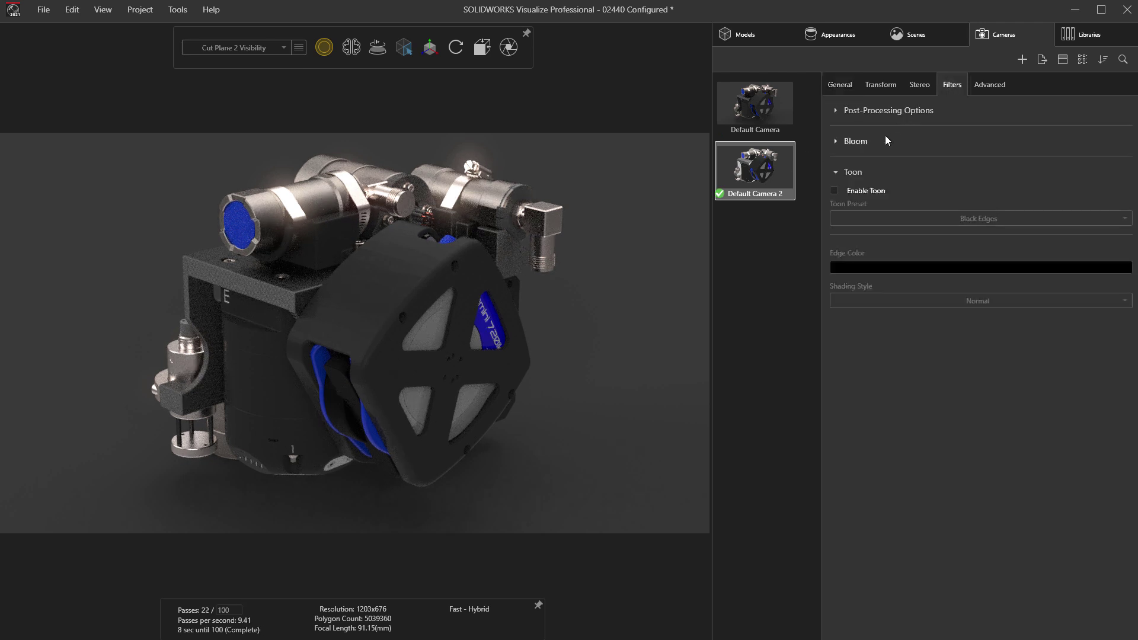
- Enable Toon shading, trying White on Black and Black on White before settling on Ambient Occlusion
click(834, 190)
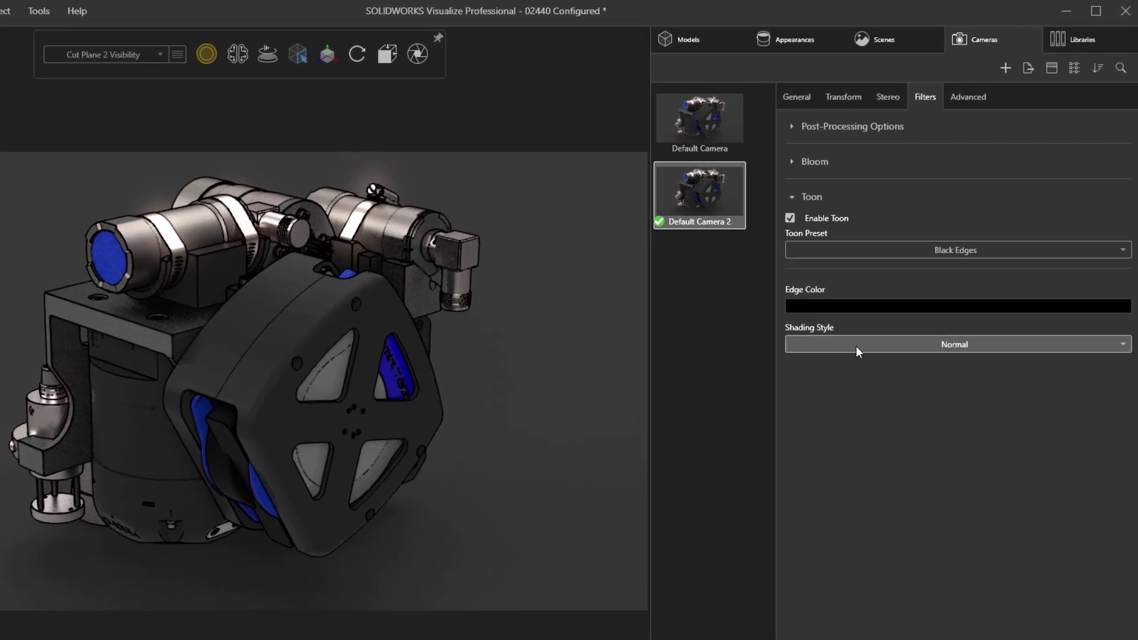
click(856, 346)
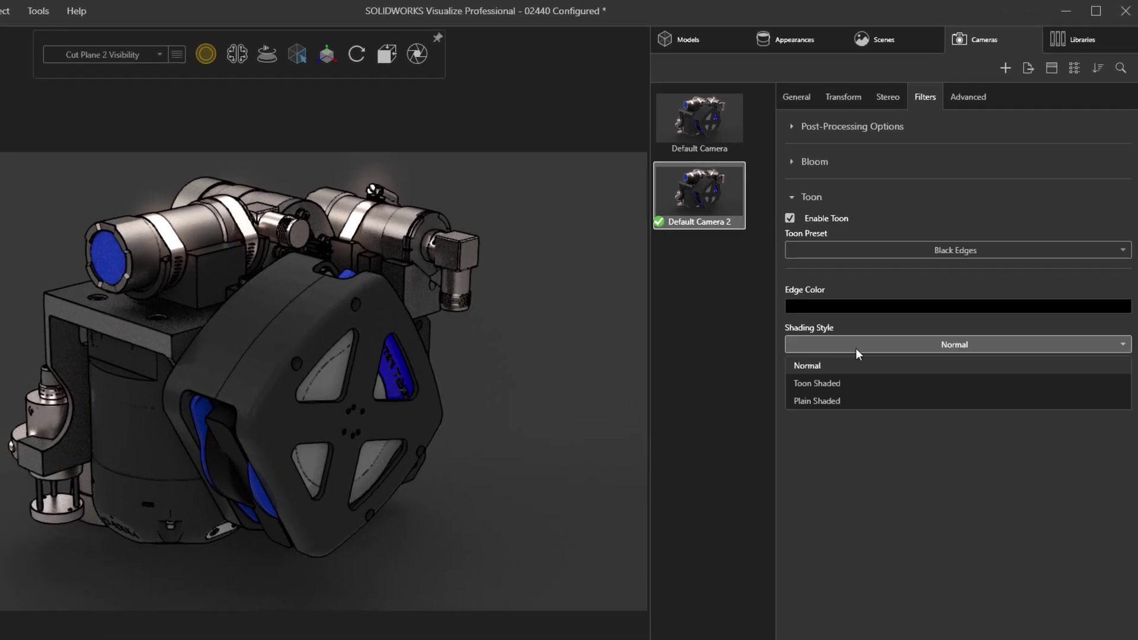
click(853, 386)
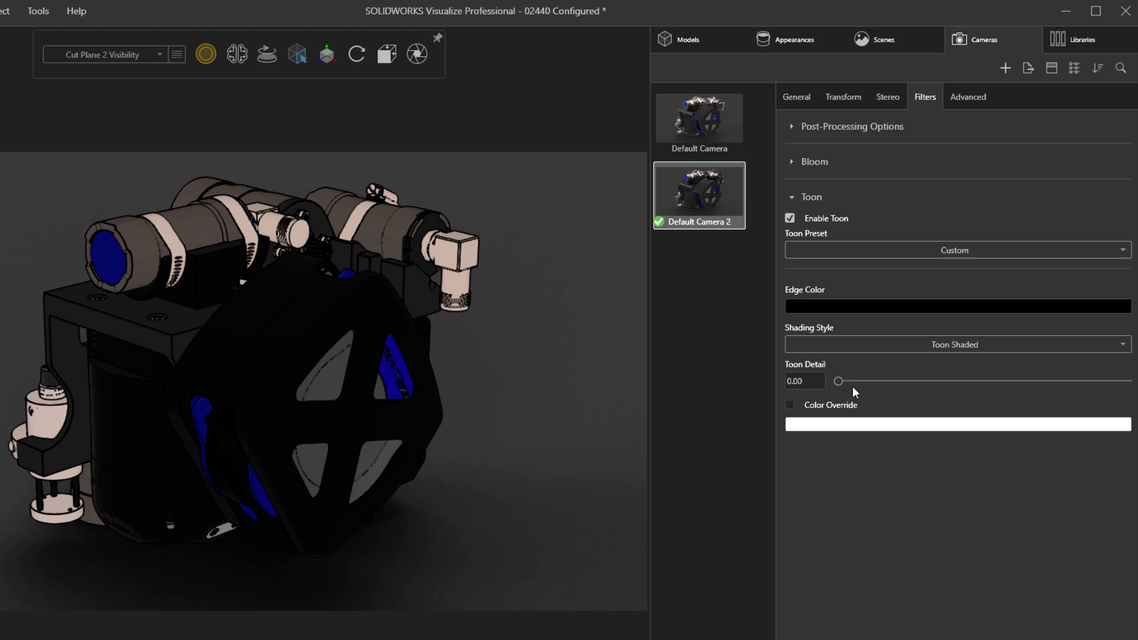
click(947, 250)
click(894, 290)
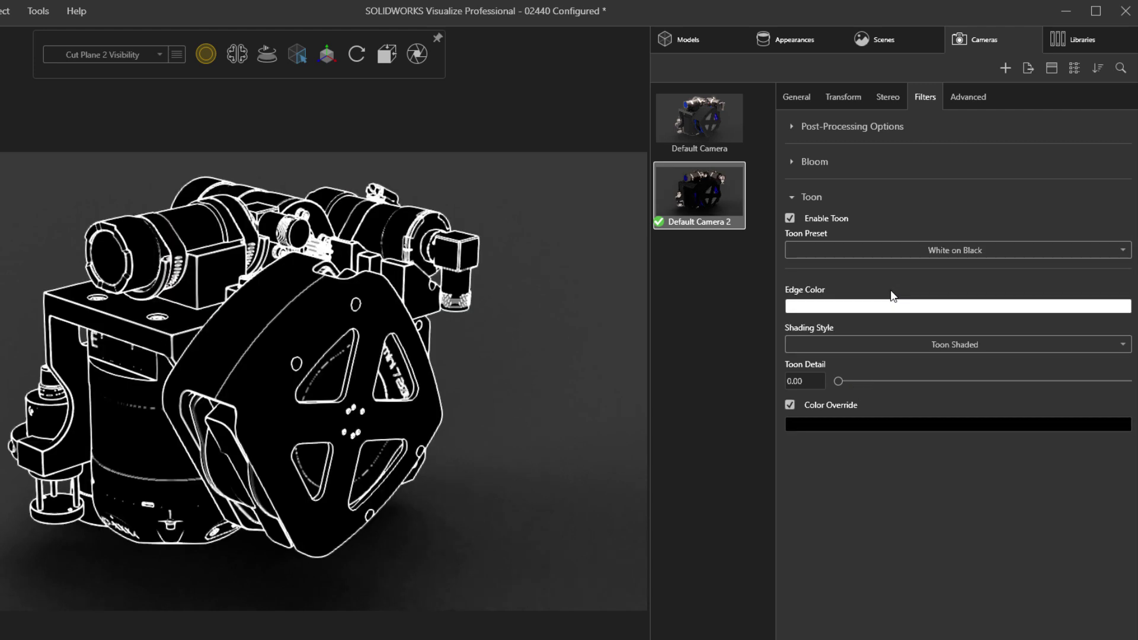
click(906, 250)
click(873, 306)
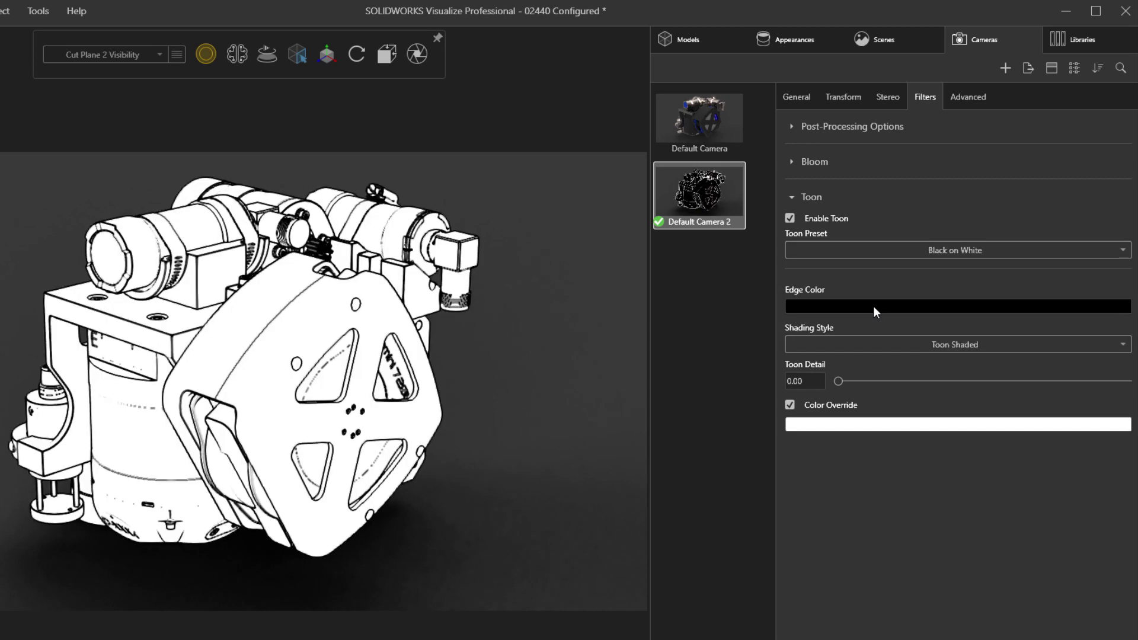
click(907, 252)
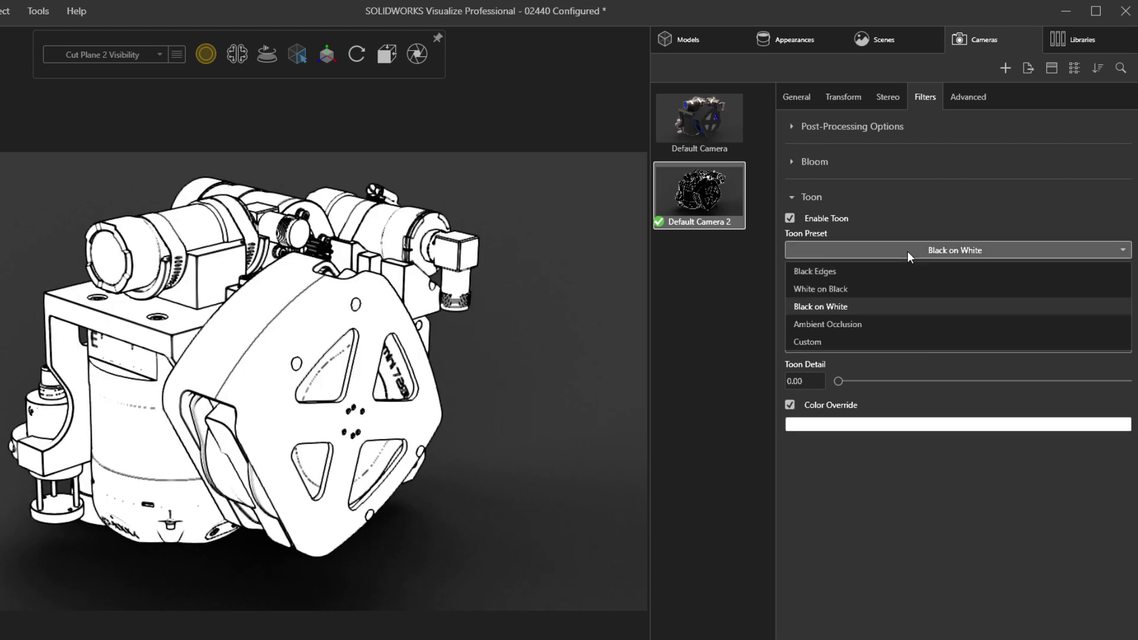
click(848, 323)
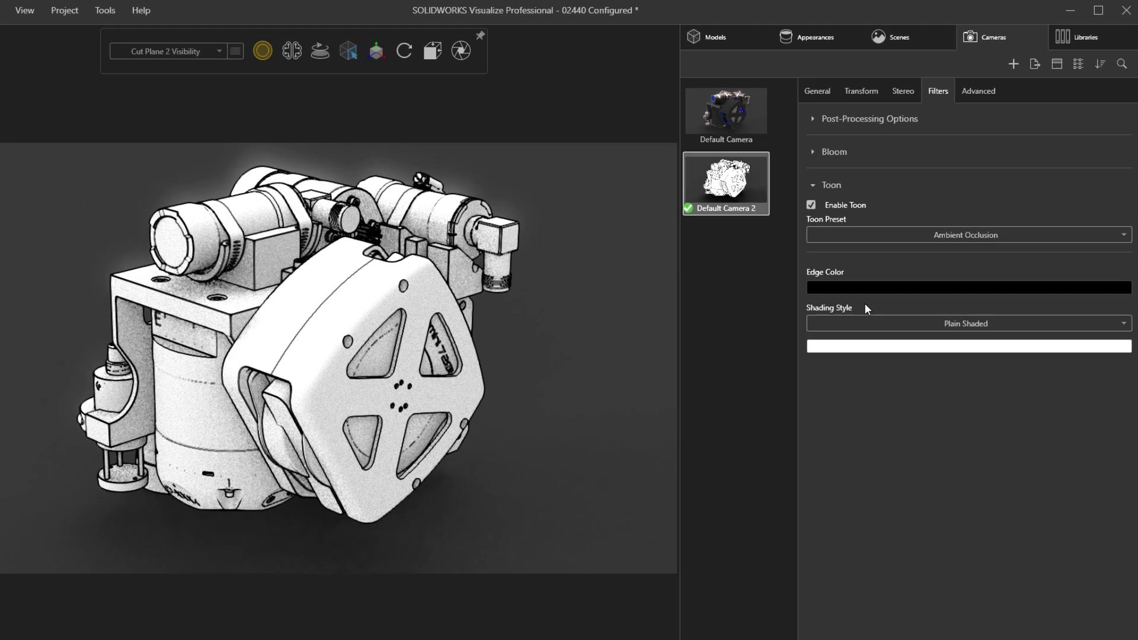
- Set the toon edge colour to blue
click(891, 269)
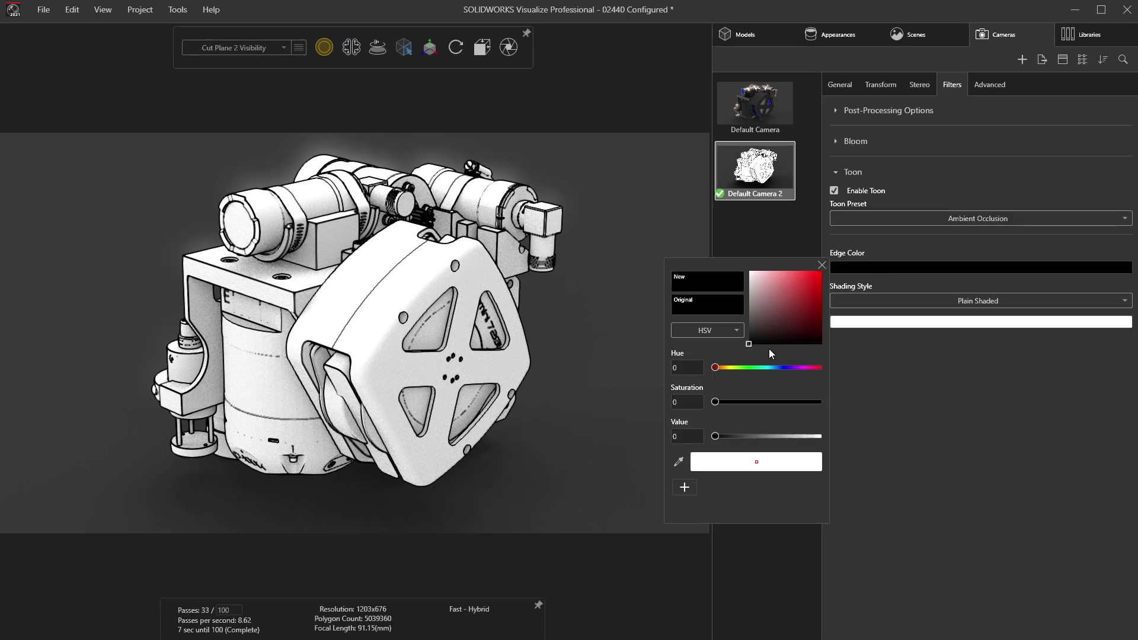
click(752, 367)
drag(753, 368, 786, 360)
click(821, 283)
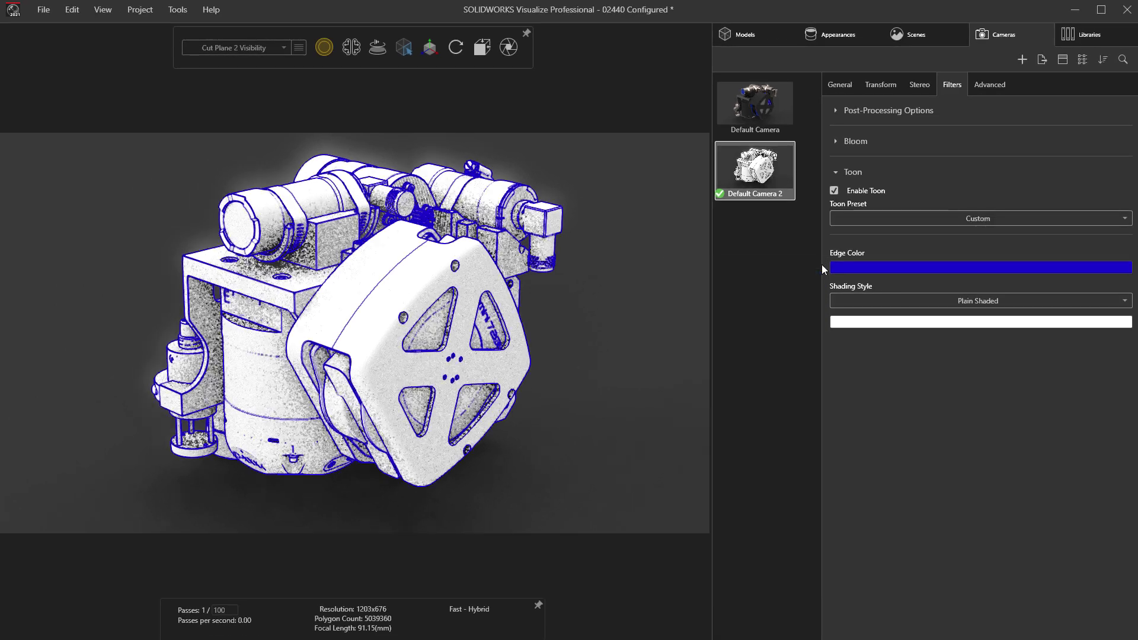
- Make the Default Camera active again and bring up the render output settings
mouse_move(463, 355)
mouse_down()
mouse_move(539, 301)
mouse_move(534, 293)
mouse_up()
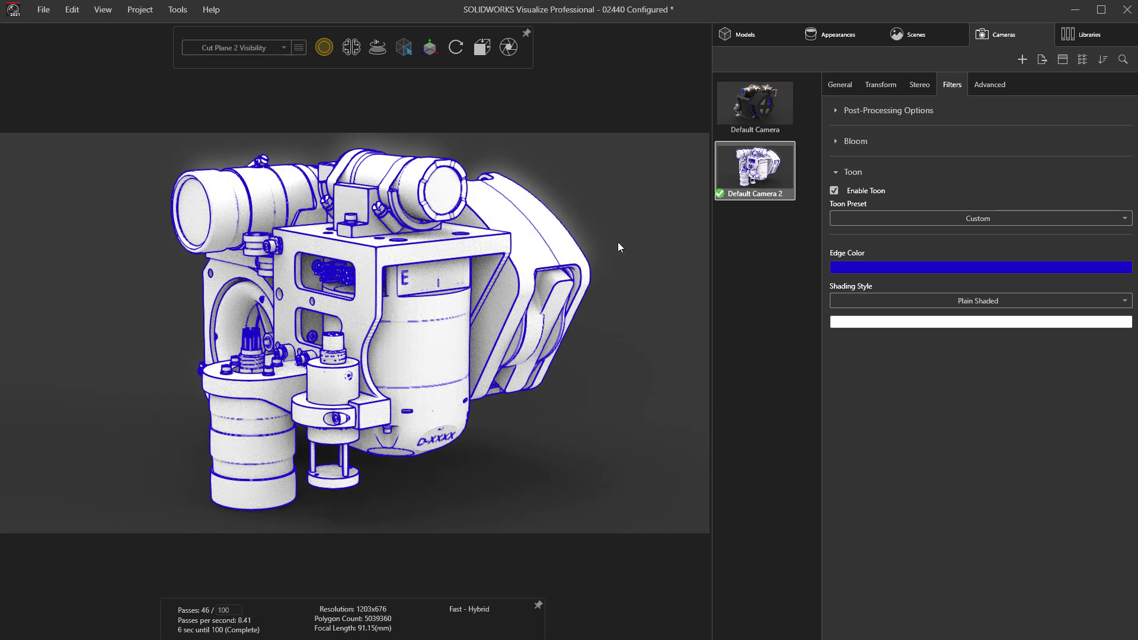
click(738, 121)
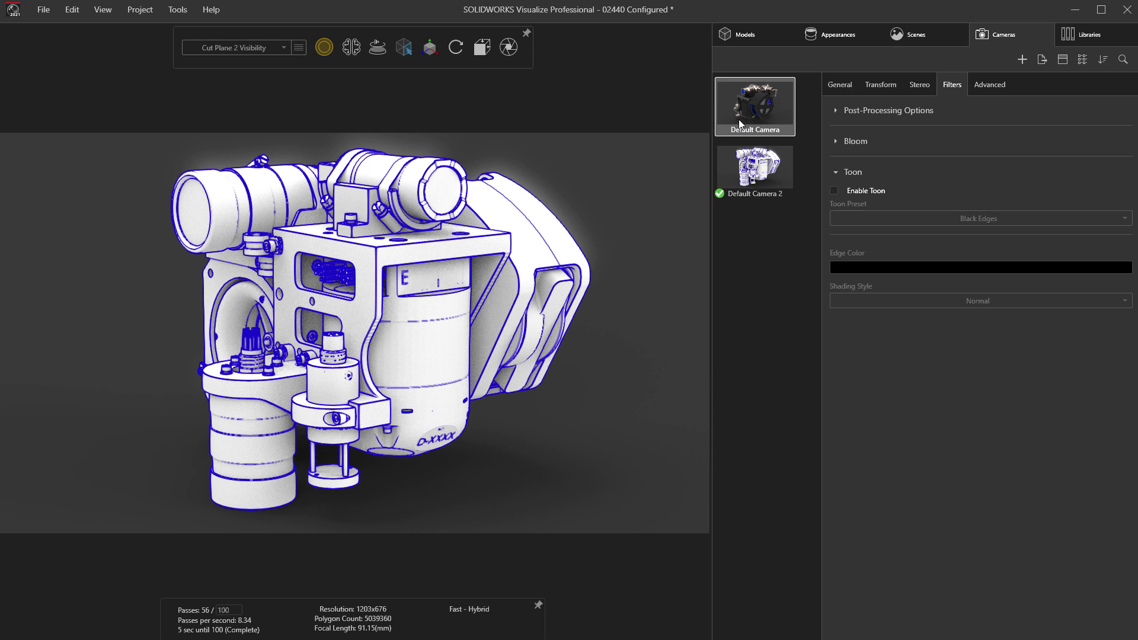
double_click(738, 119)
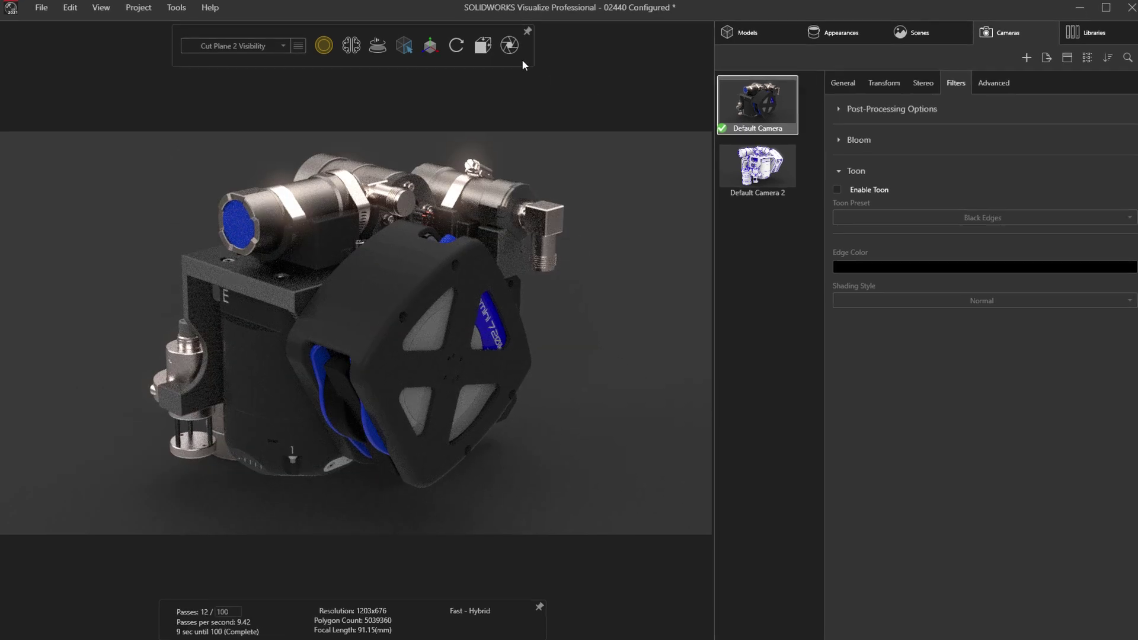
click(512, 45)
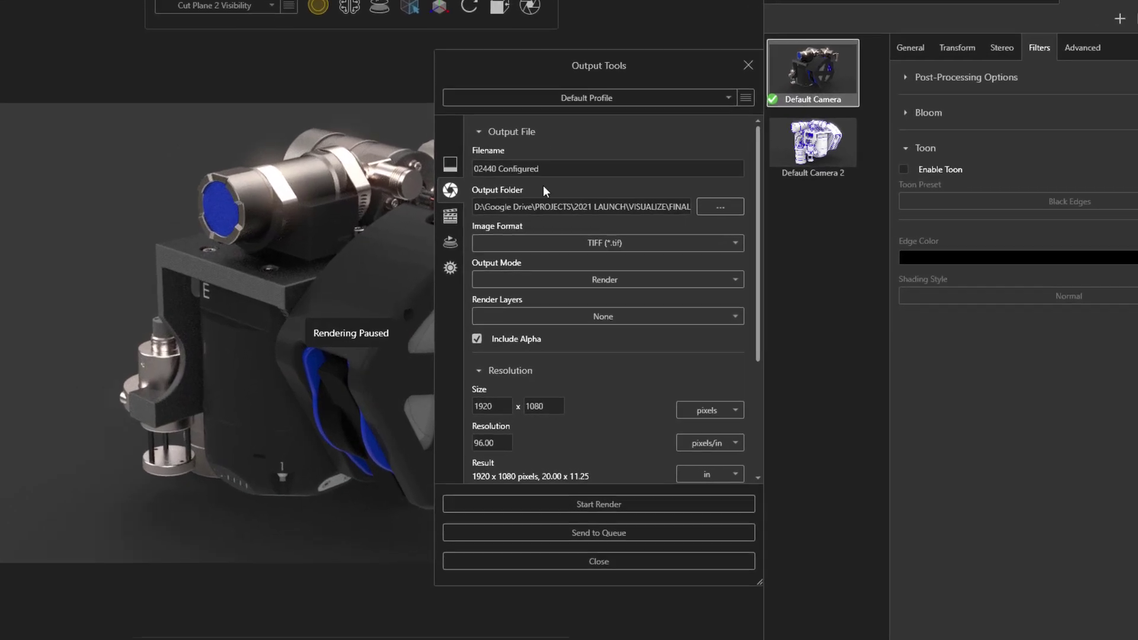
- Select all render layers and start the 5000-pass Quality render with denoising
click(541, 316)
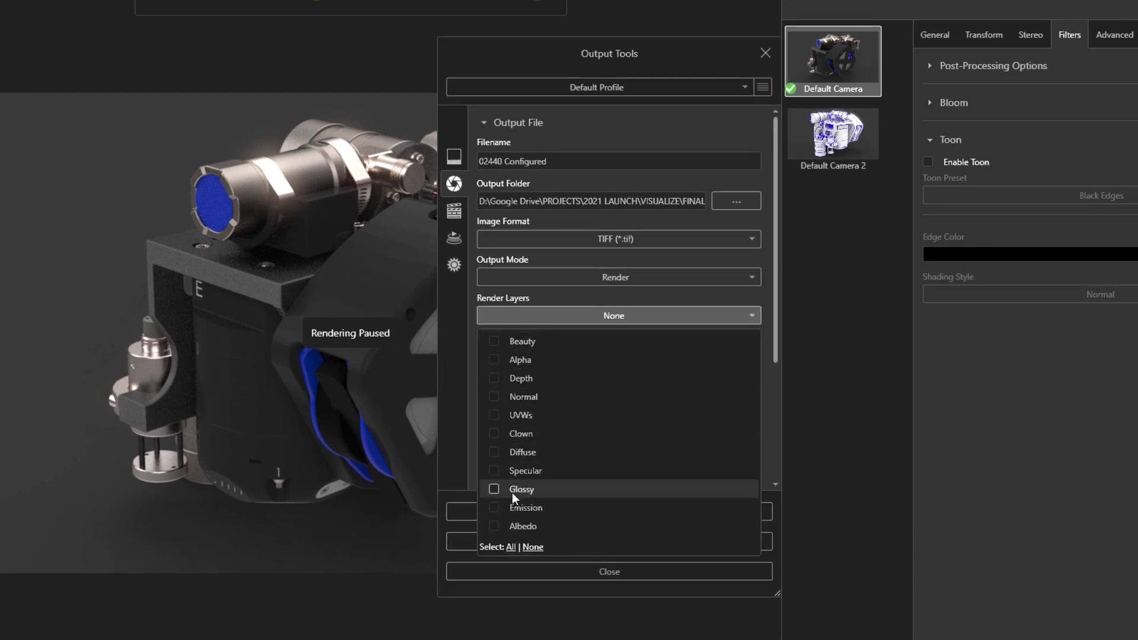
click(510, 547)
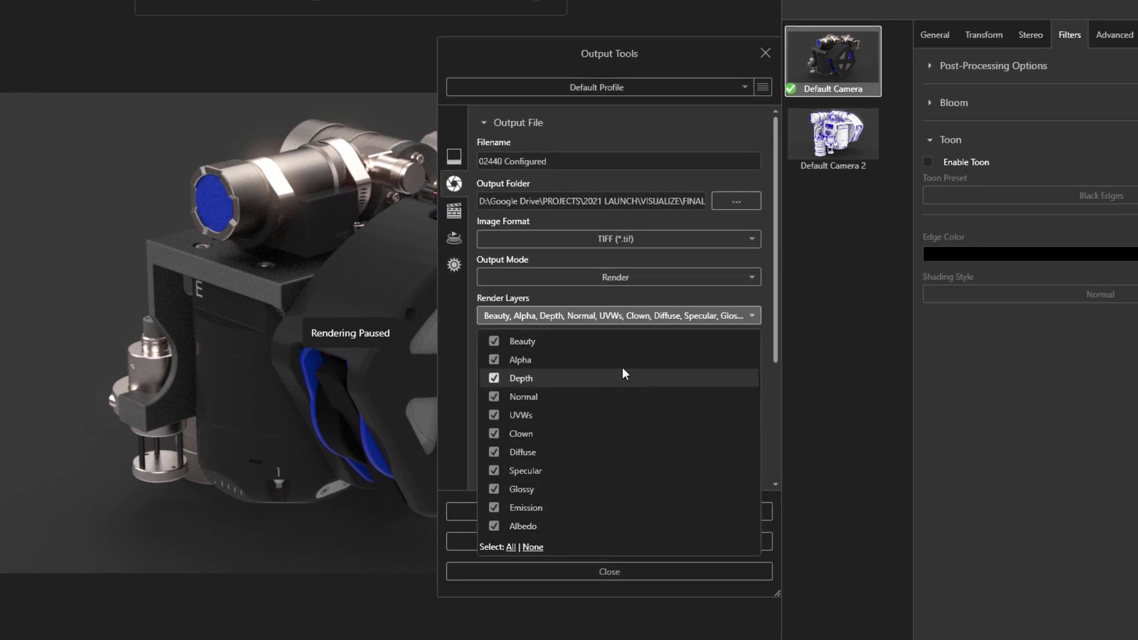
click(645, 291)
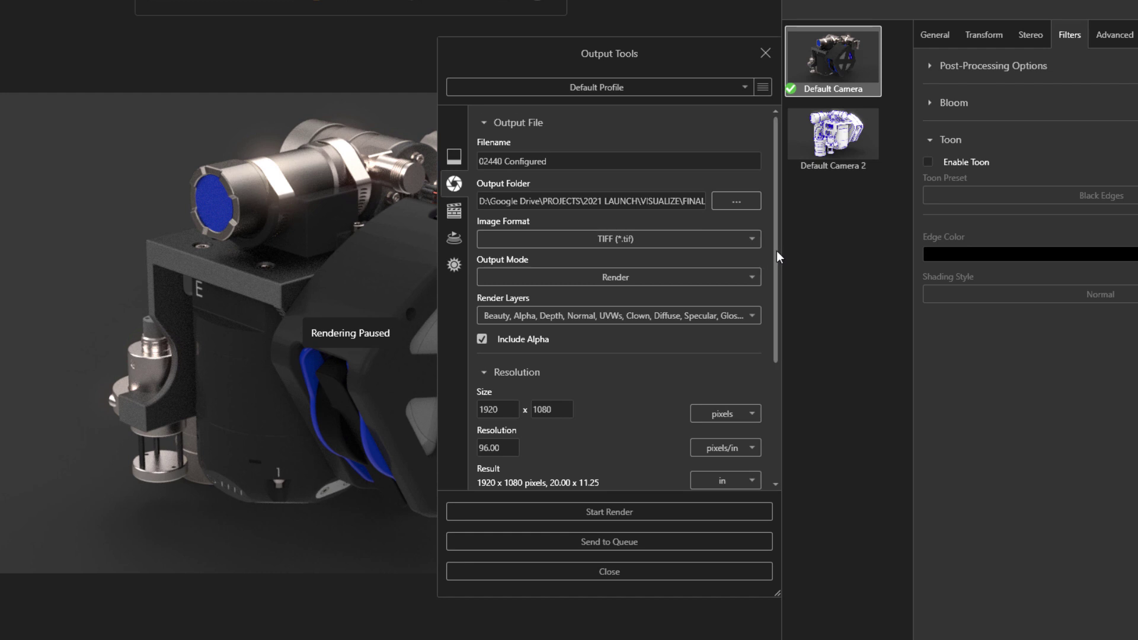
drag(776, 250, 750, 397)
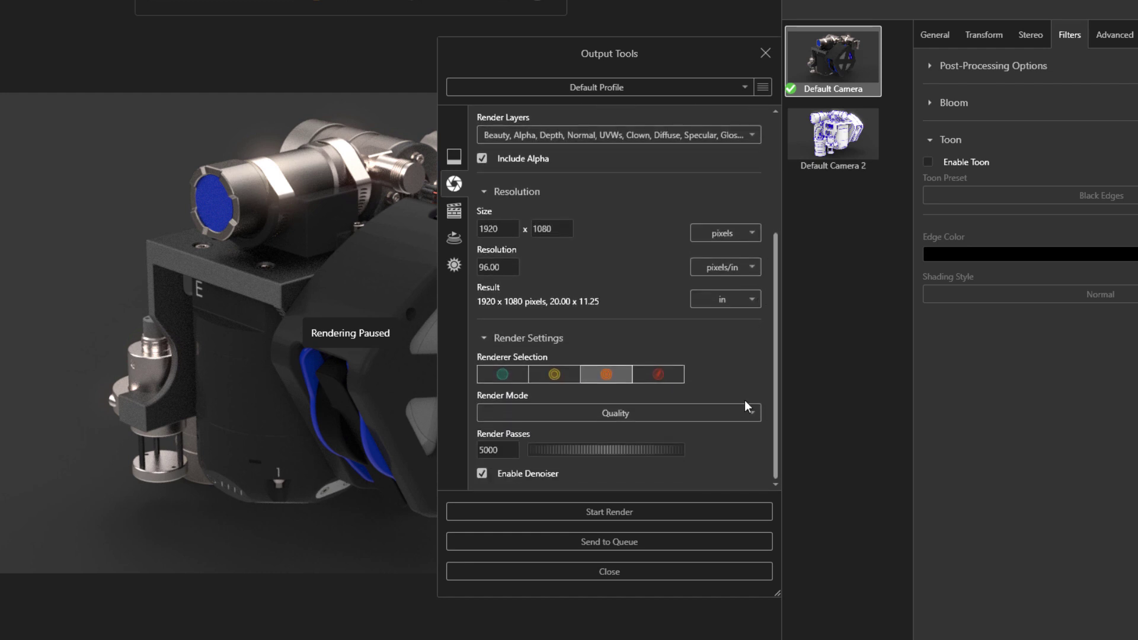
click(619, 511)
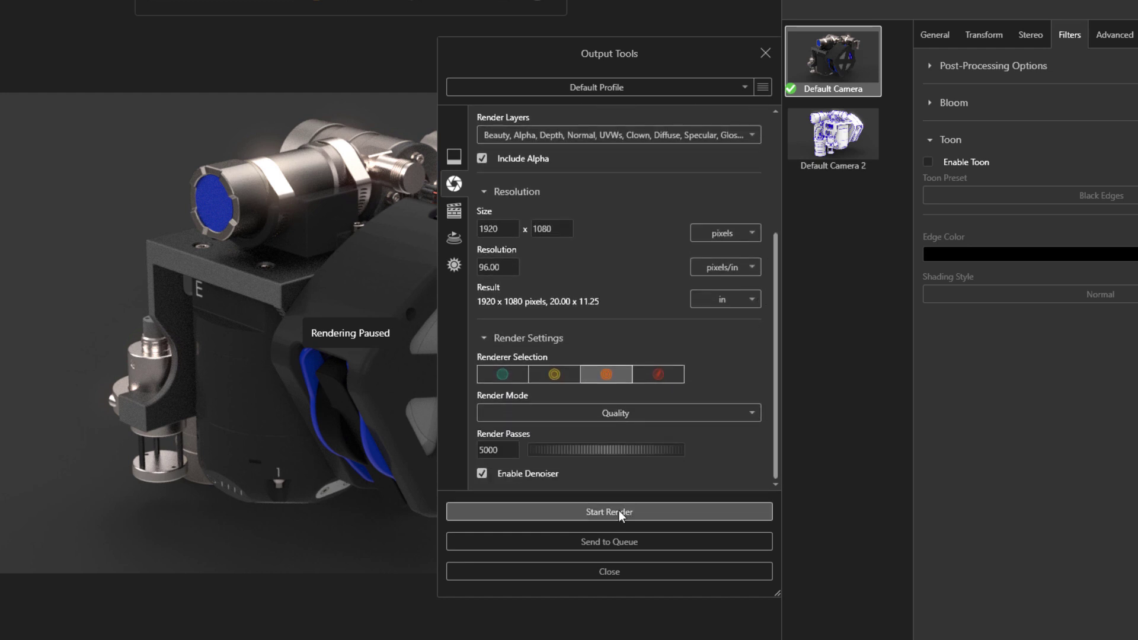